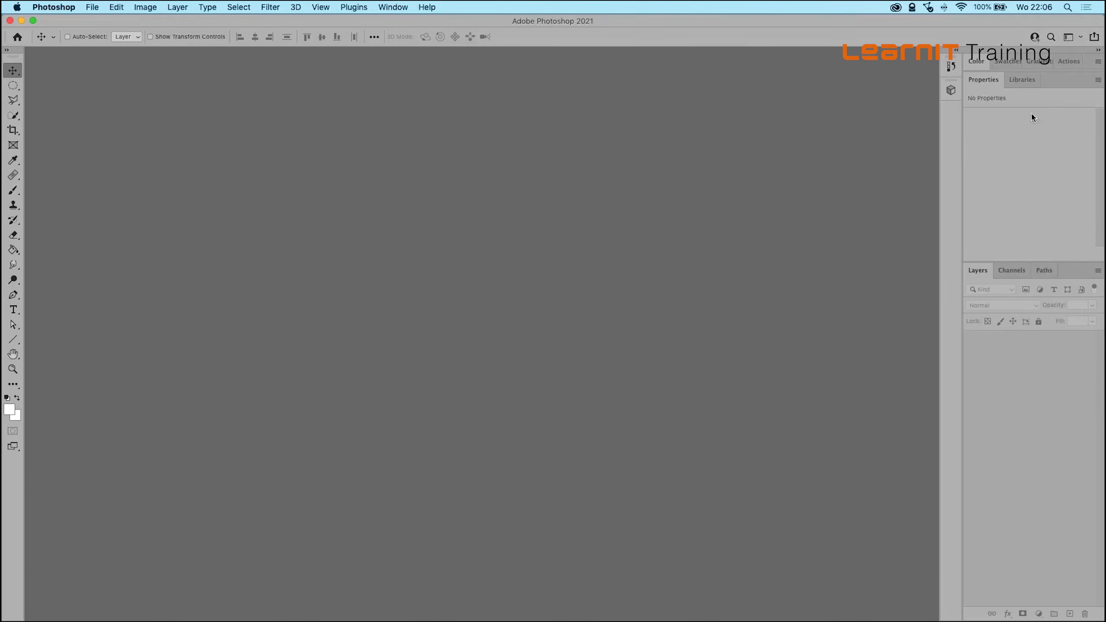
Step: Open the 018LastSupper.psd painting from the Libraries panel, then collapse the panel
{"action": "left_click", "coordinate": [1023, 86]}
{"action": "left_click", "coordinate": [982, 170]}
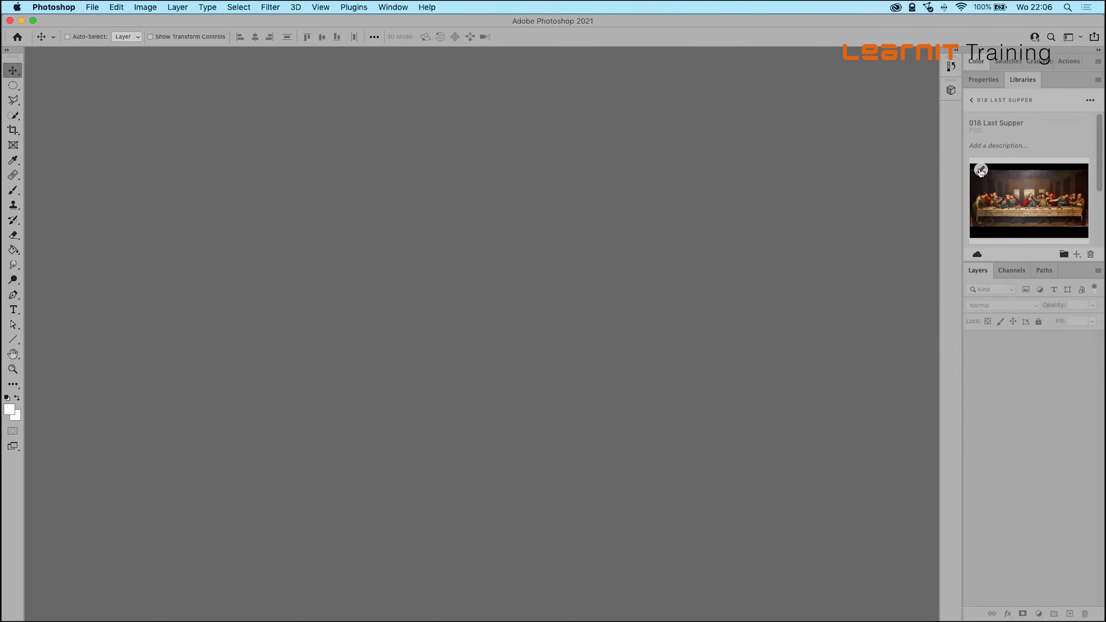
{"action": "left_click", "coordinate": [1021, 81]}
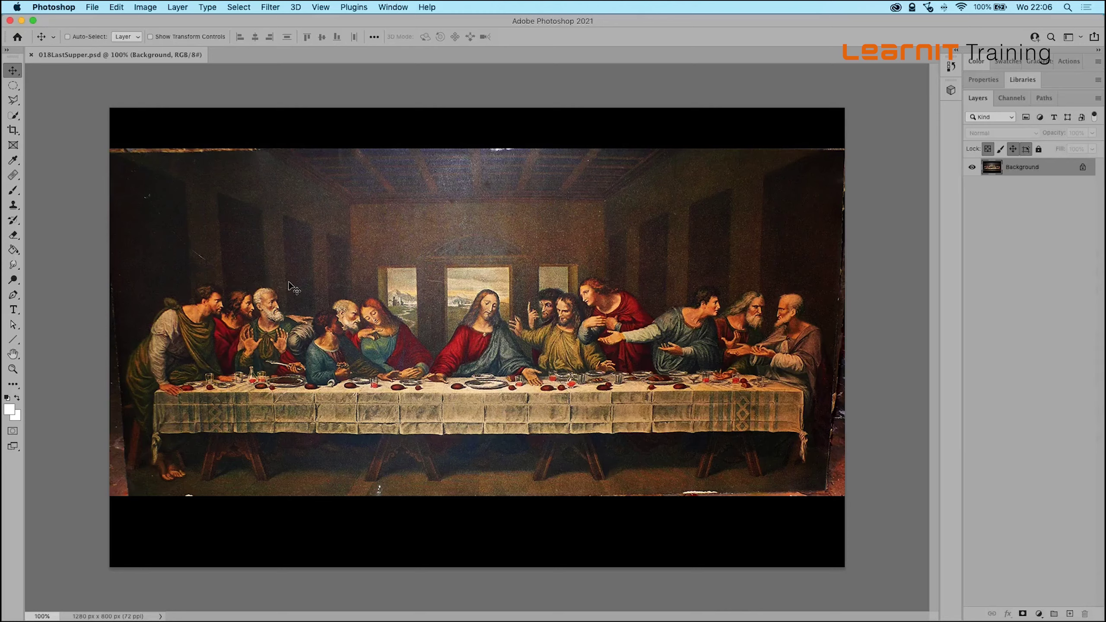
Step: Place a white RAM text label above the leftmost apostle on its own text layer
{"action": "left_click", "coordinate": [13, 310]}
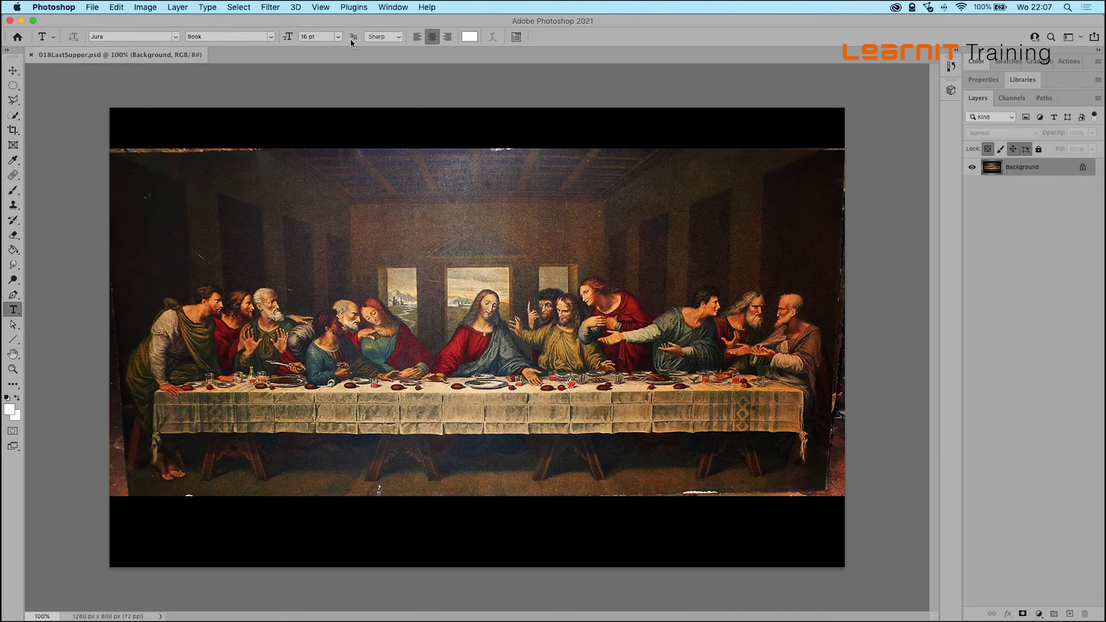
{"action": "left_click", "coordinate": [184, 265]}
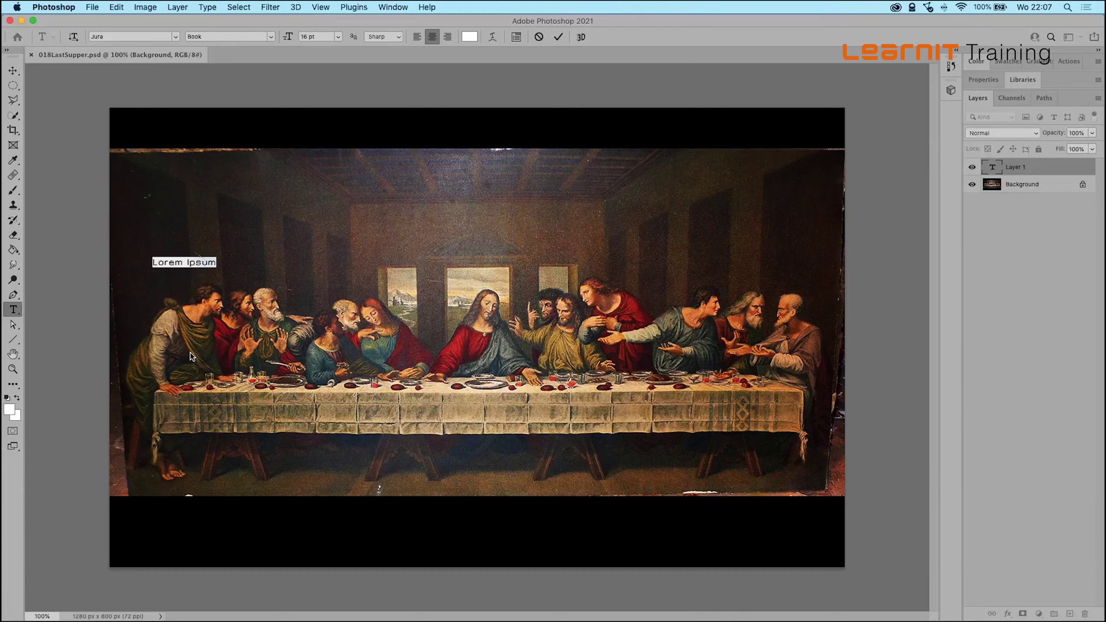
{"action": "type", "text": "Ba"}
{"action": "type", "text": "A"}
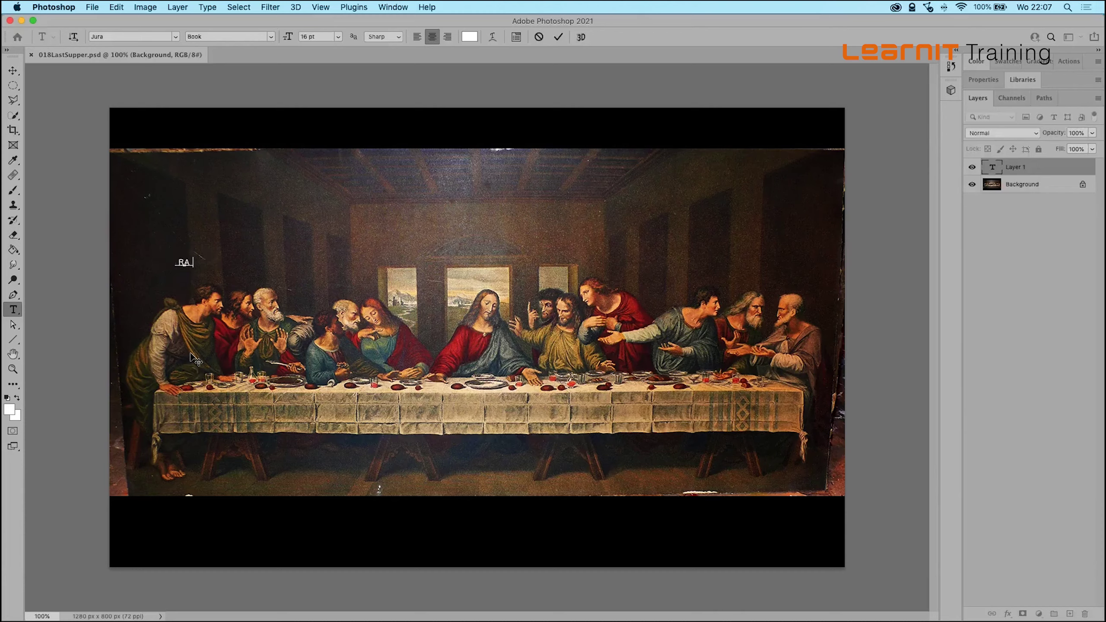
{"action": "type", "text": "M"}
{"action": "left_click", "coordinate": [14, 71]}
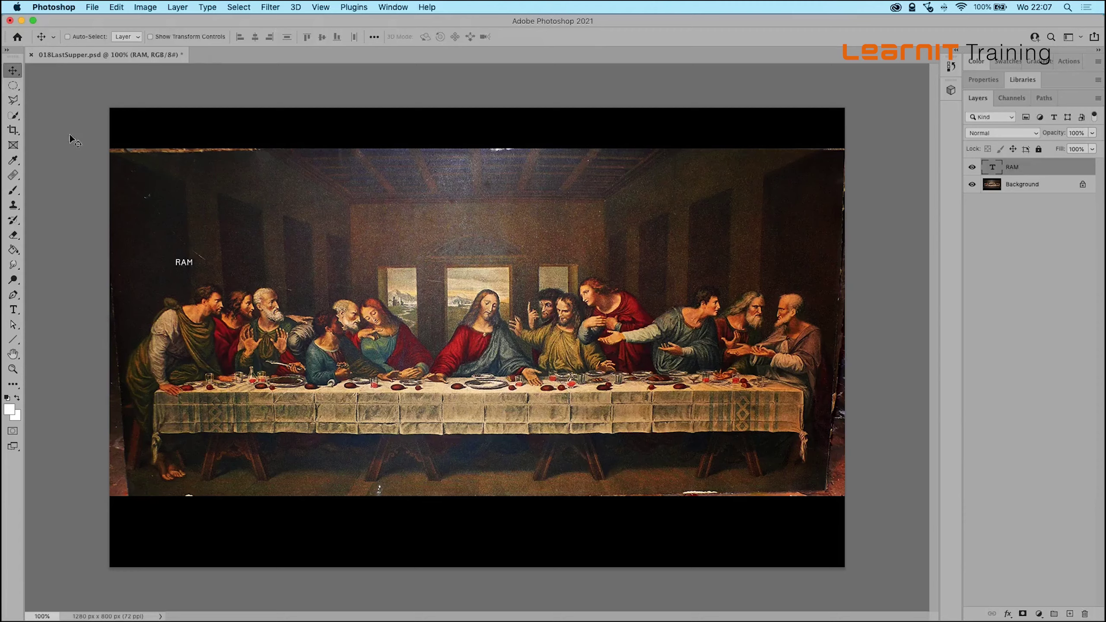
Step: Nudge the RAM label down and right, making sure it stays visible
{"action": "left_click_drag", "start_coordinate": [181, 265], "coordinate": [199, 268]}
{"action": "left_click", "coordinate": [972, 168]}
{"action": "left_click", "coordinate": [972, 169]}
{"action": "left_click", "coordinate": [973, 168]}
{"action": "left_click_drag", "start_coordinate": [199, 269], "coordinate": [201, 273]}
Step: Add an empty Layer 1 above RAM, then delete it again
{"action": "left_click", "coordinate": [1070, 615]}
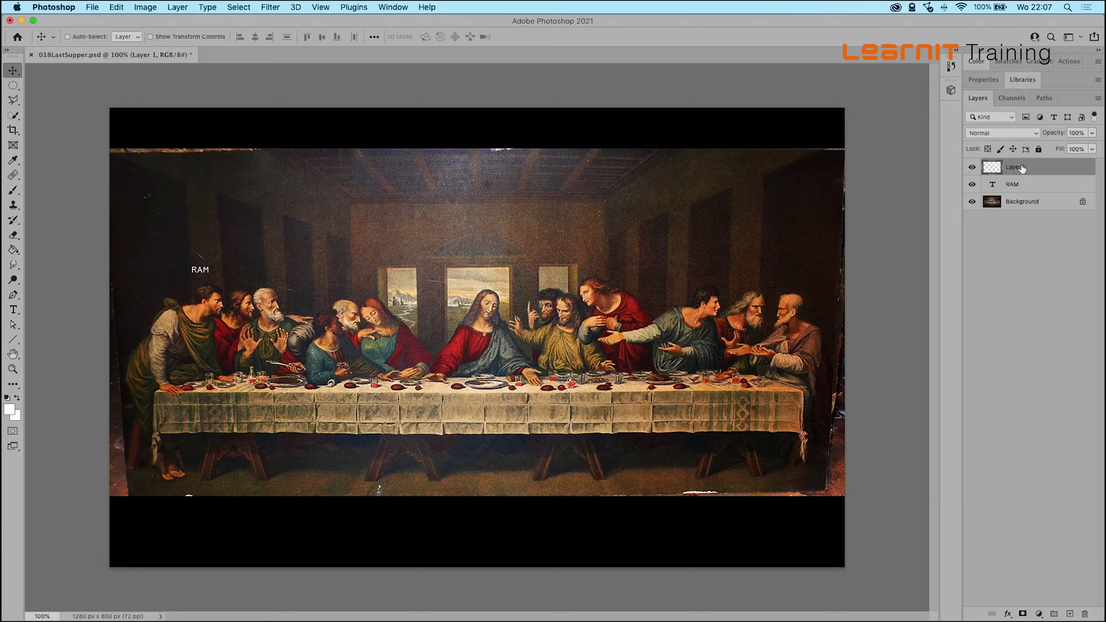
{"action": "left_click_drag", "start_coordinate": [1015, 168], "coordinate": [1058, 409]}
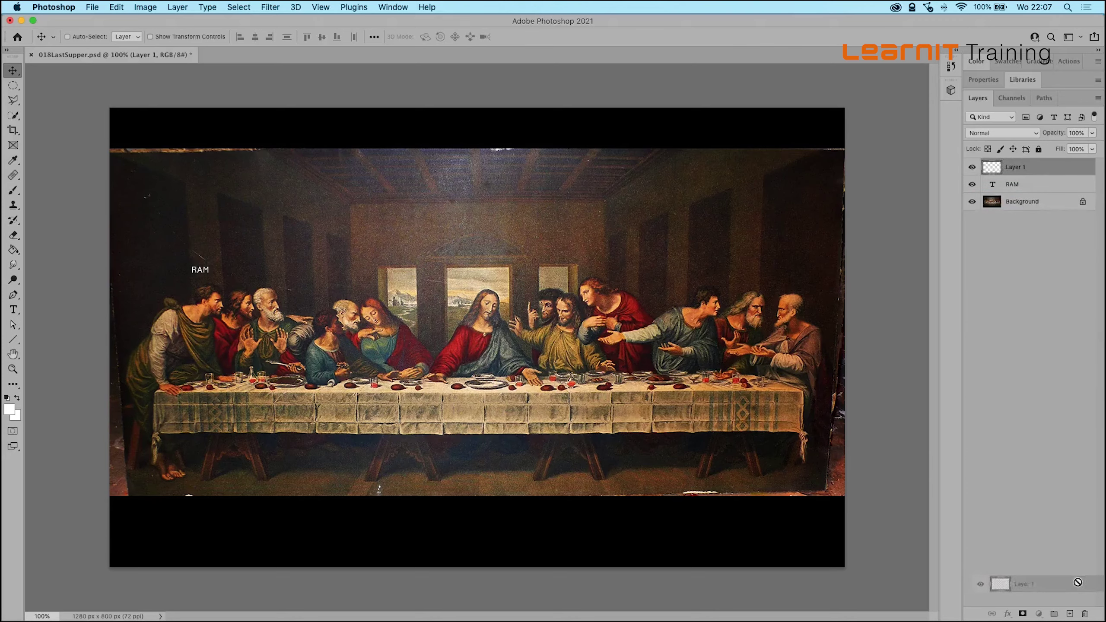
{"action": "left_click_drag", "start_coordinate": [1058, 410], "coordinate": [1086, 613]}
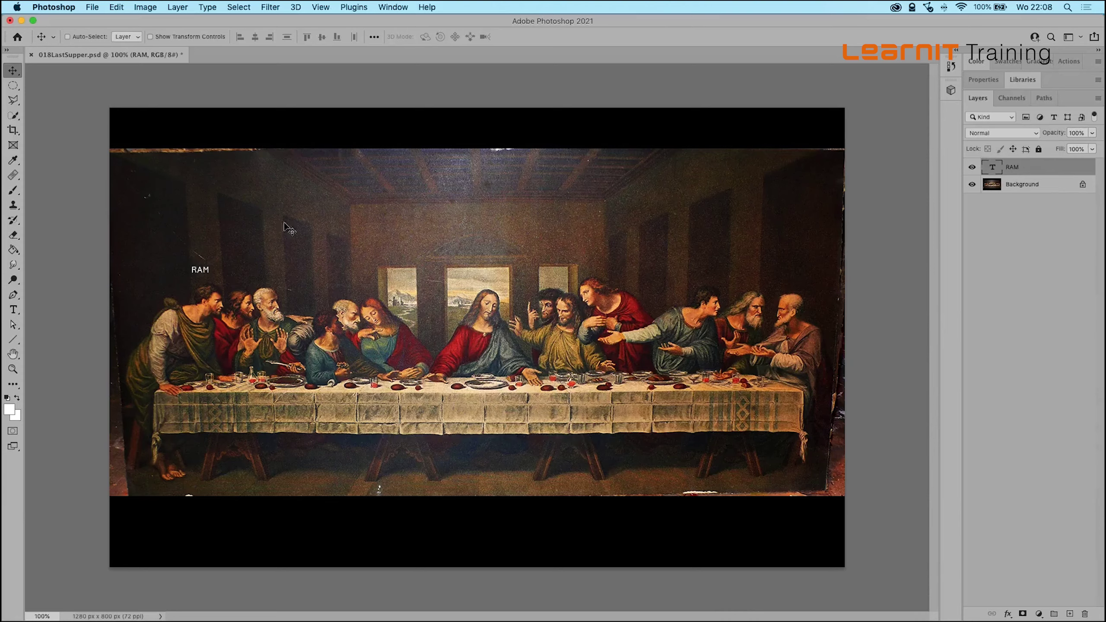
Step: Add a STIER text label above RAM and nudge it down and right
{"action": "left_click", "coordinate": [13, 310]}
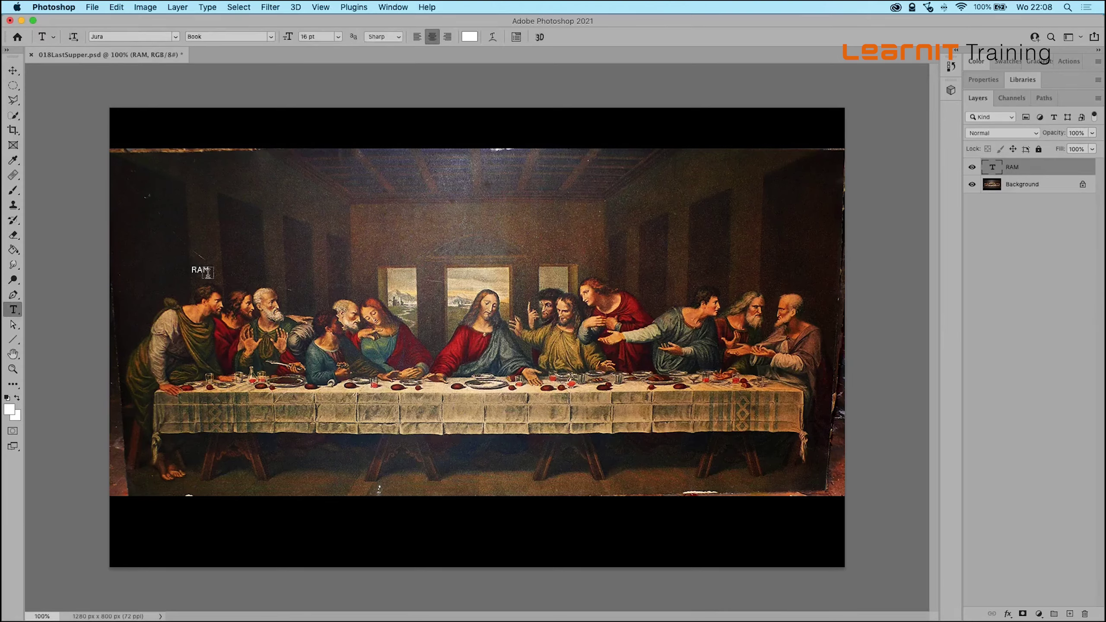
{"action": "left_click", "coordinate": [227, 250]}
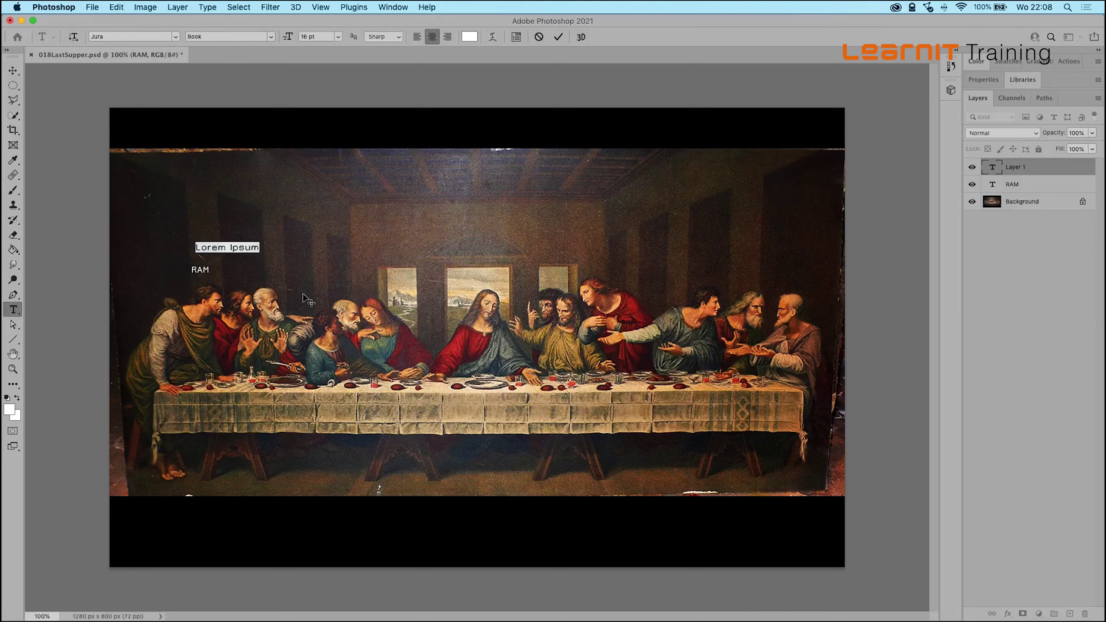
{"action": "type", "text": "STIE"}
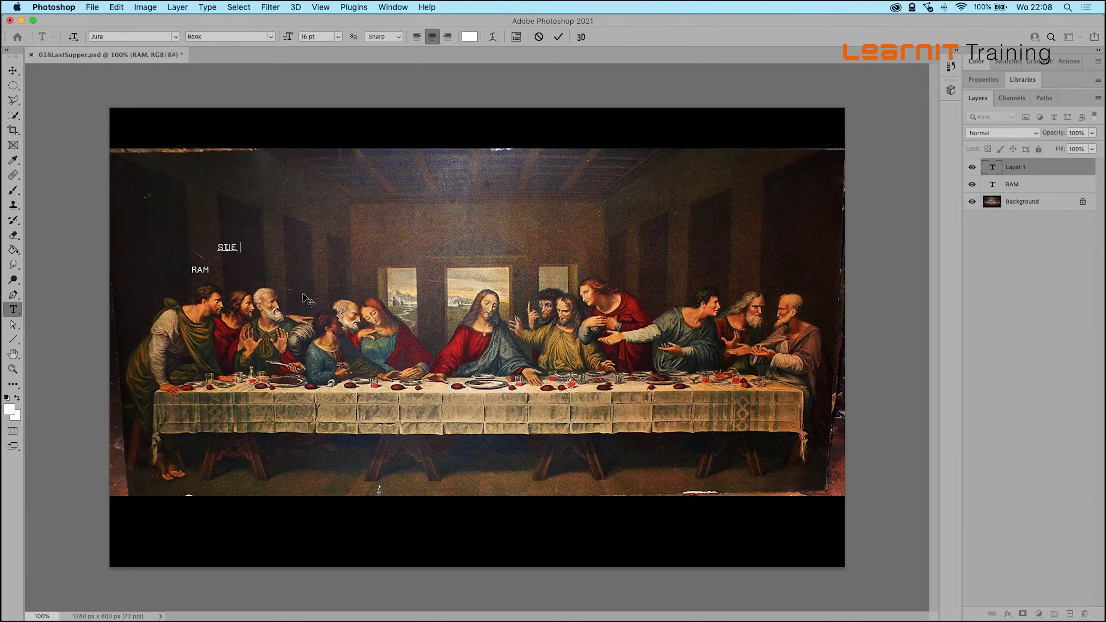
{"action": "type", "text": "R"}
{"action": "left_click", "coordinate": [13, 70]}
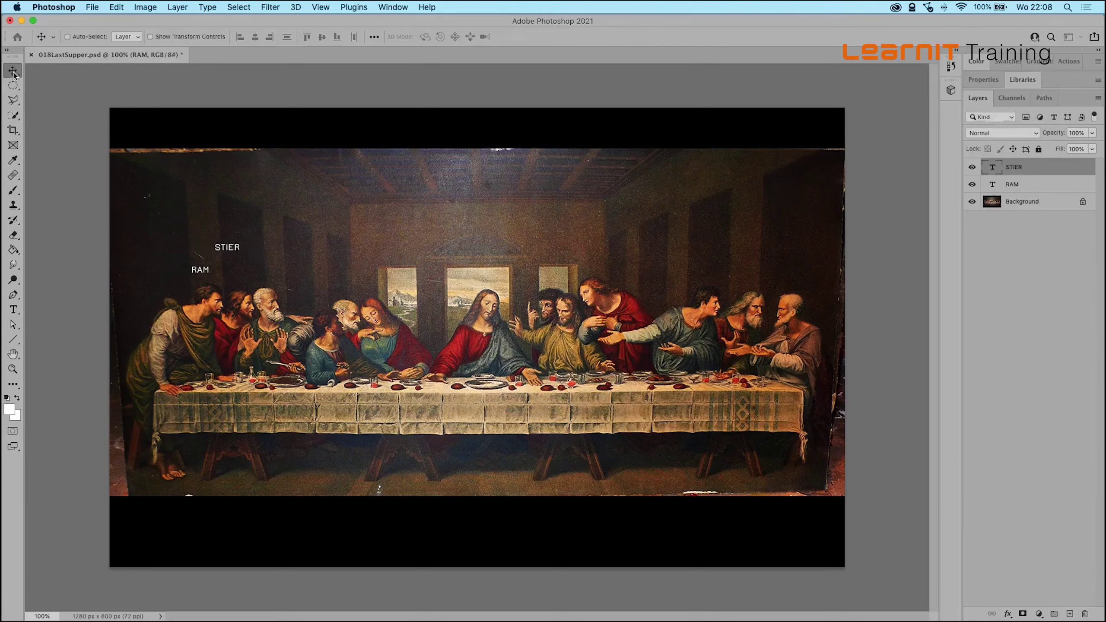
{"action": "left_click_drag", "start_coordinate": [231, 244], "coordinate": [235, 249]}
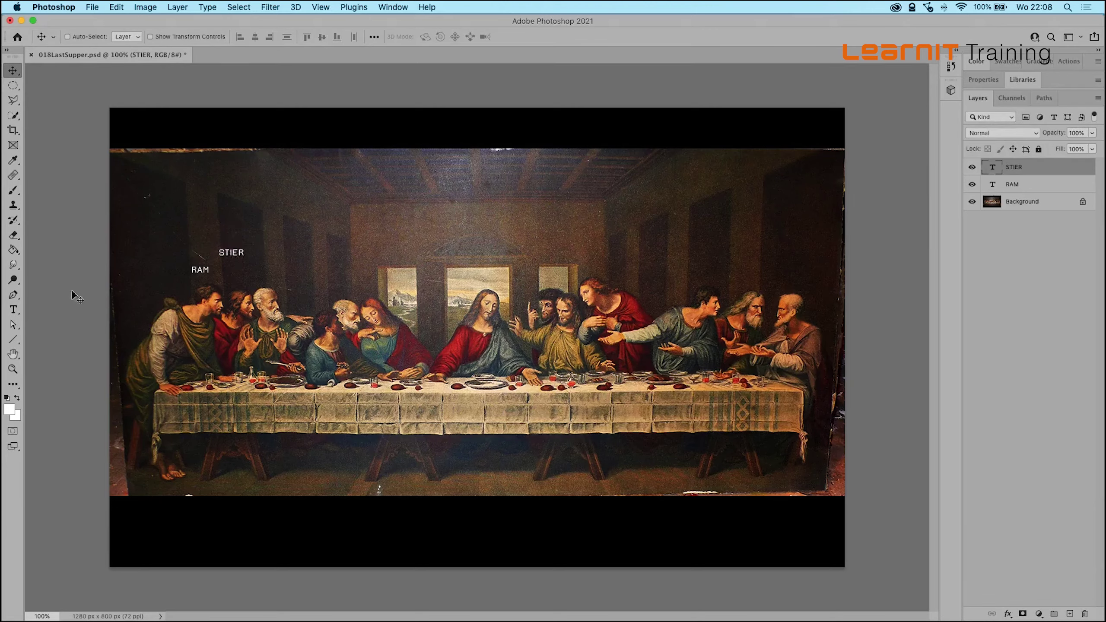
Step: Add a TWEELING text label right of RAM and nudge it up and right
{"action": "left_click", "coordinate": [14, 309]}
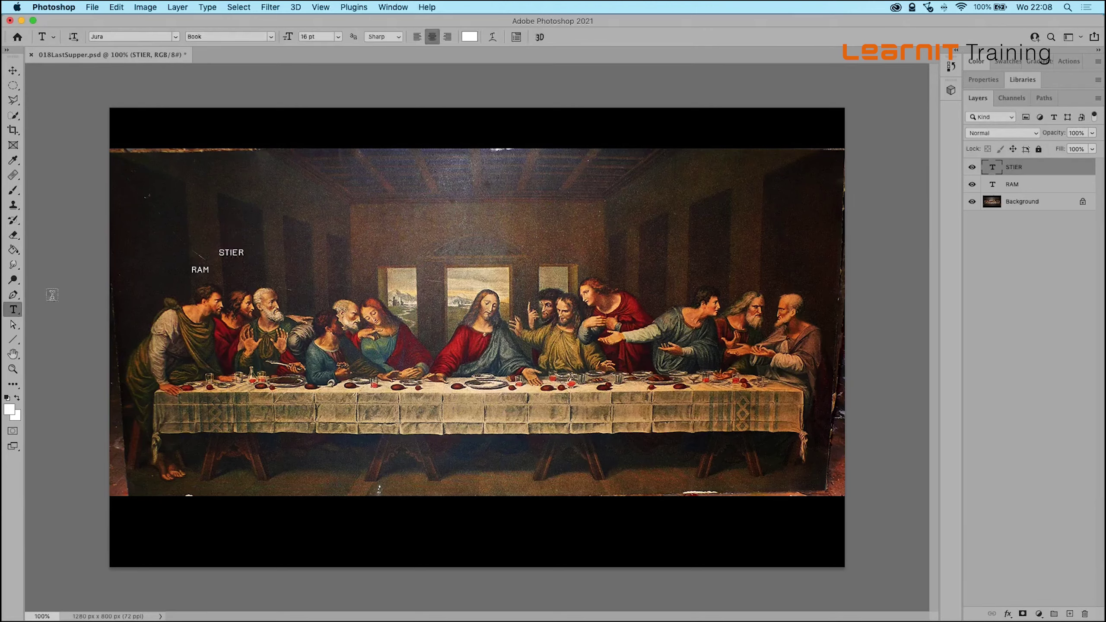
{"action": "left_click", "coordinate": [259, 275]}
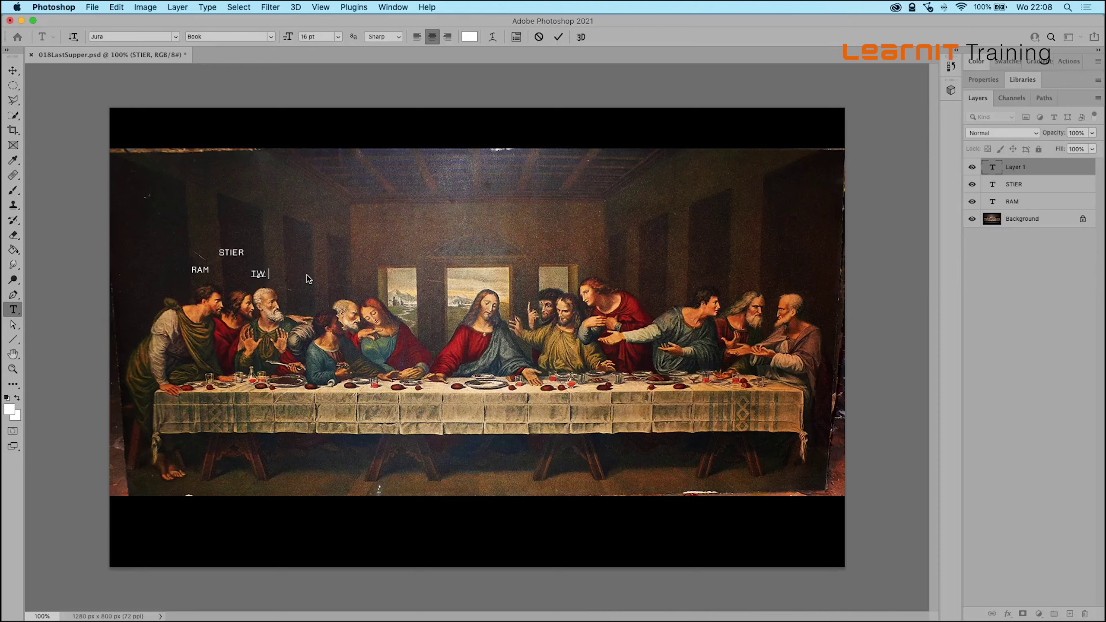
{"action": "type", "text": "TWEELING"}
{"action": "left_click", "coordinate": [13, 70]}
{"action": "left_click_drag", "start_coordinate": [267, 280], "coordinate": [271, 277]}
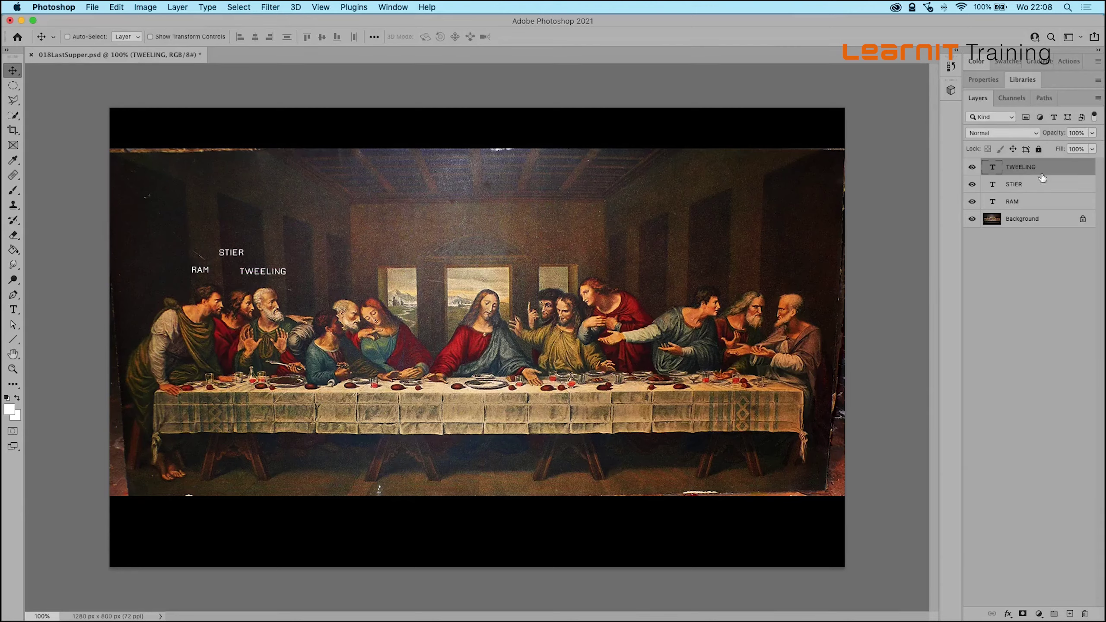
Step: Duplicate the TWEELING layer and move the copy up and right of TWEELING
{"action": "left_click_drag", "start_coordinate": [1030, 170], "coordinate": [1069, 615]}
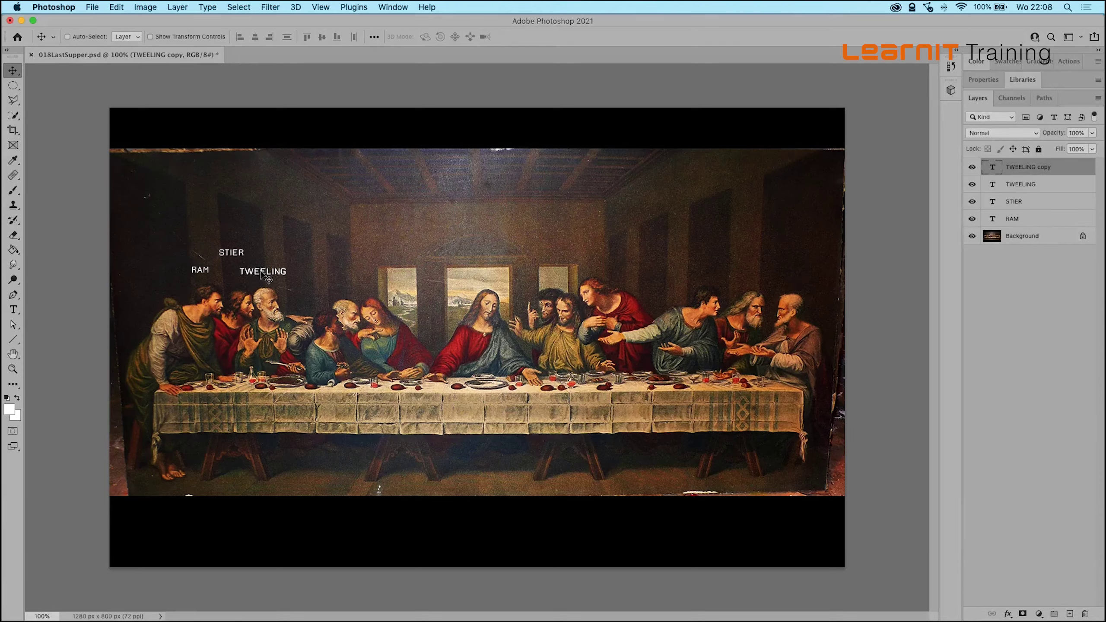
{"action": "left_click_drag", "start_coordinate": [260, 273], "coordinate": [321, 262]}
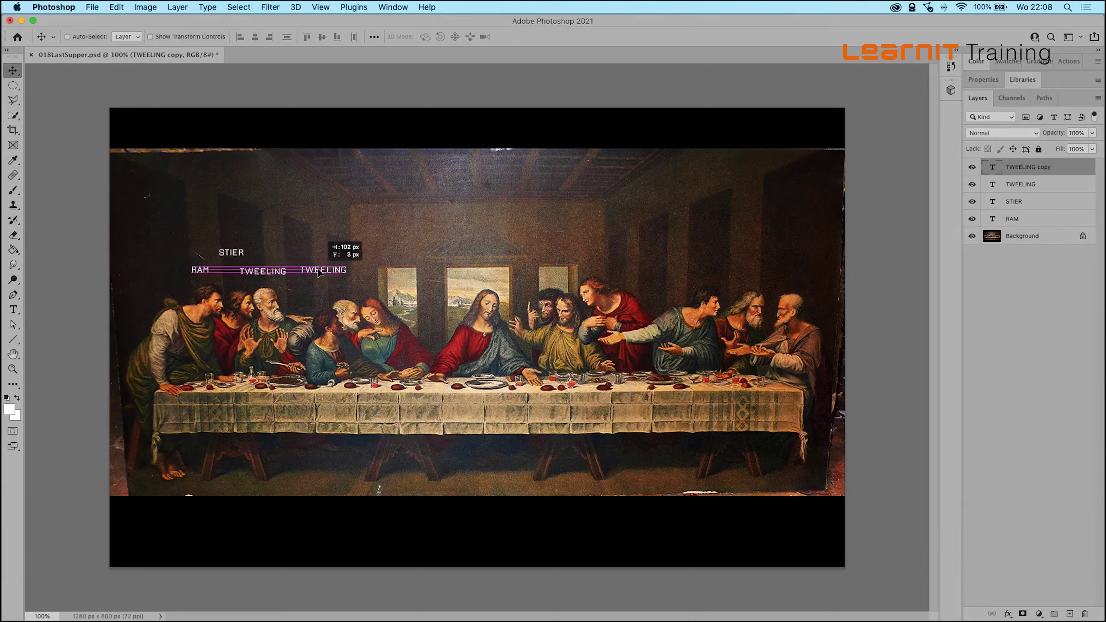
{"action": "left_click_drag", "start_coordinate": [321, 262], "coordinate": [319, 255]}
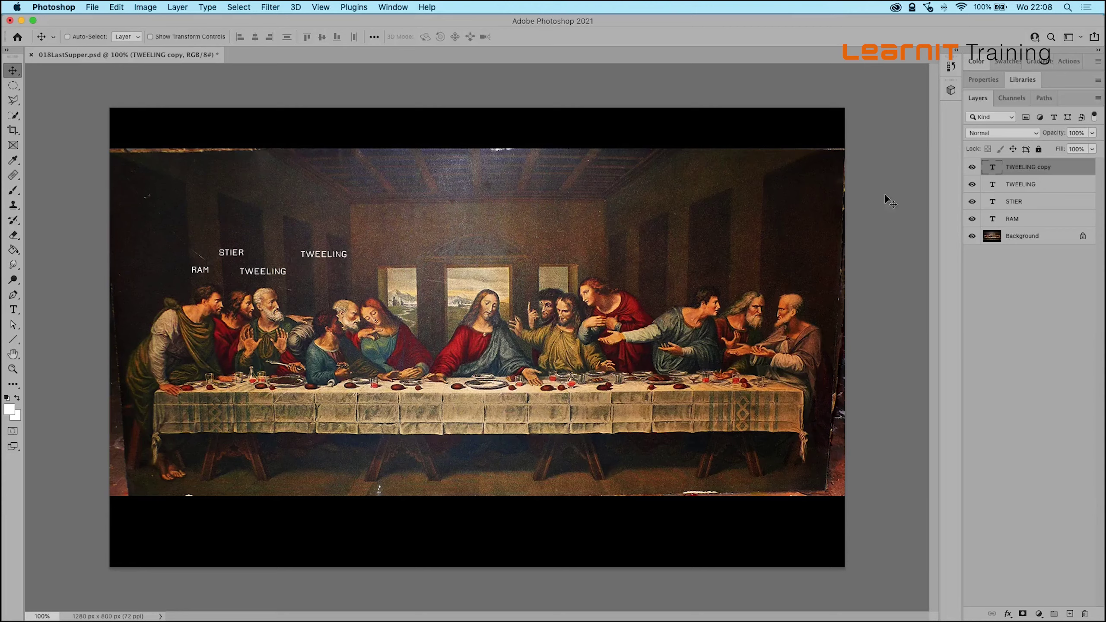
Step: Retype the copied label as KREEFT and duplicate the KREEFT layer
{"action": "double_click", "coordinate": [992, 168]}
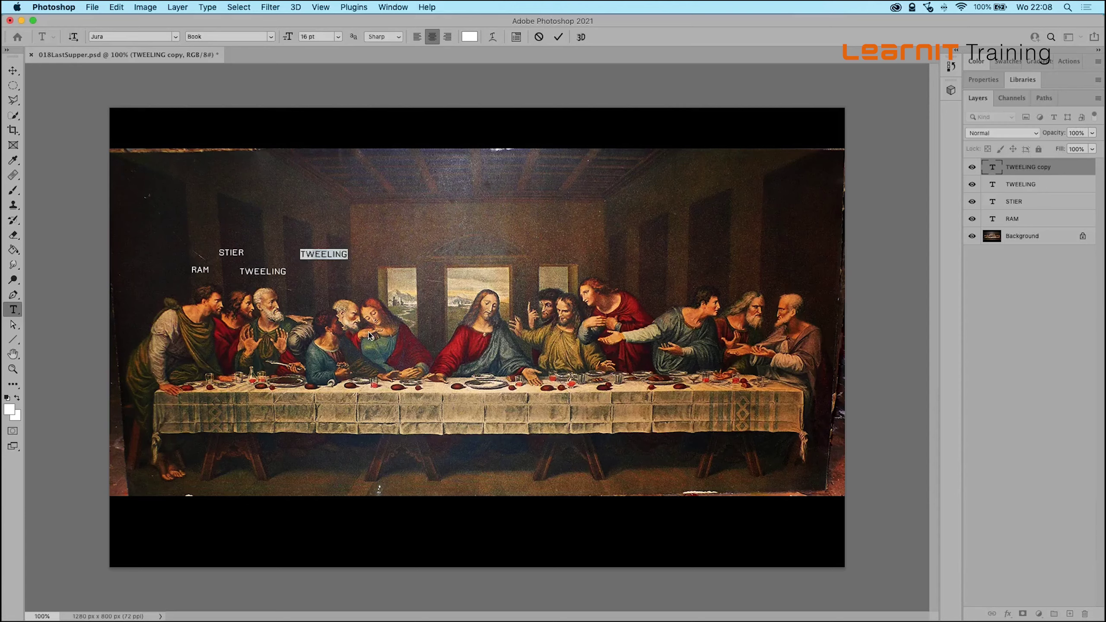
{"action": "type", "text": "KREEFT"}
{"action": "left_click", "coordinate": [13, 71]}
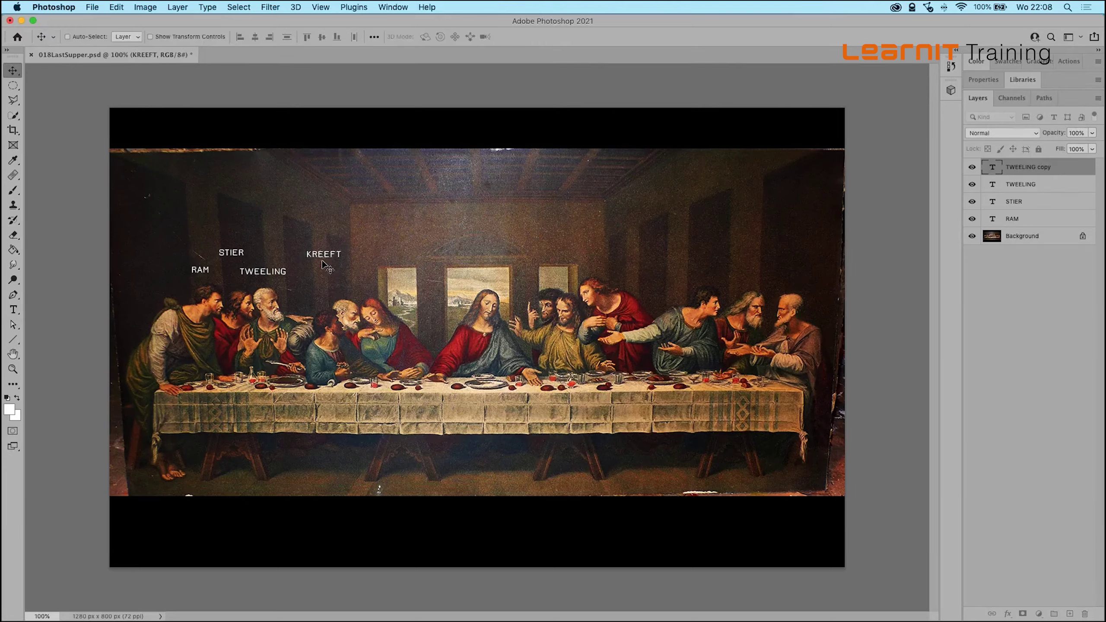
{"action": "left_click_drag", "start_coordinate": [1014, 170], "coordinate": [1067, 610]}
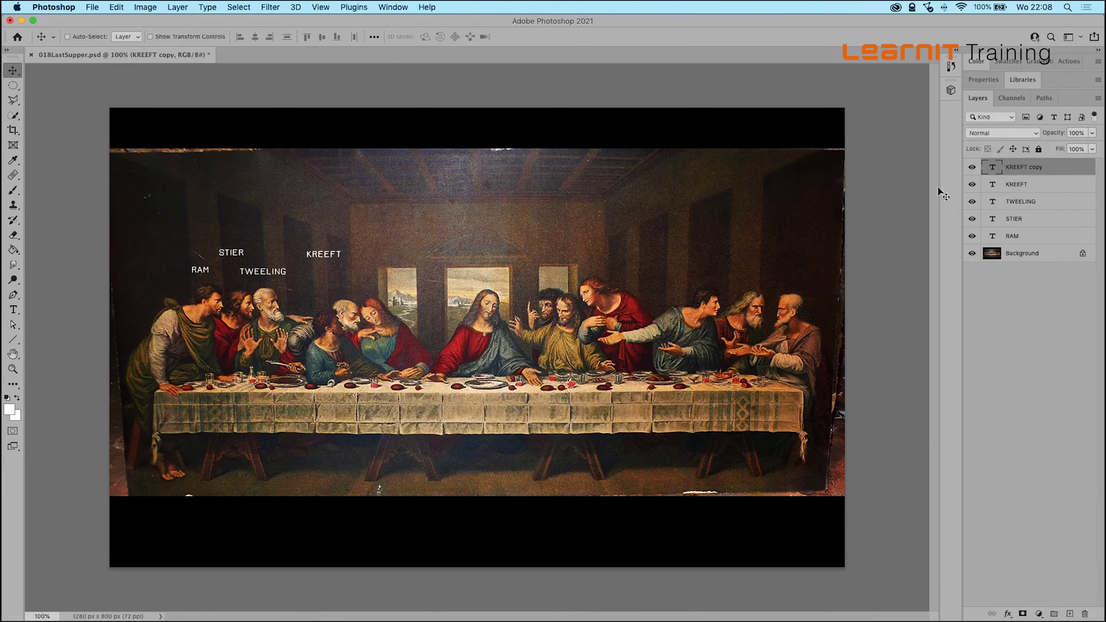
Step: Turn duplicated label layers into LEEUW and MAAGD, placed successively to the right
{"action": "left_click_drag", "start_coordinate": [320, 256], "coordinate": [337, 286]}
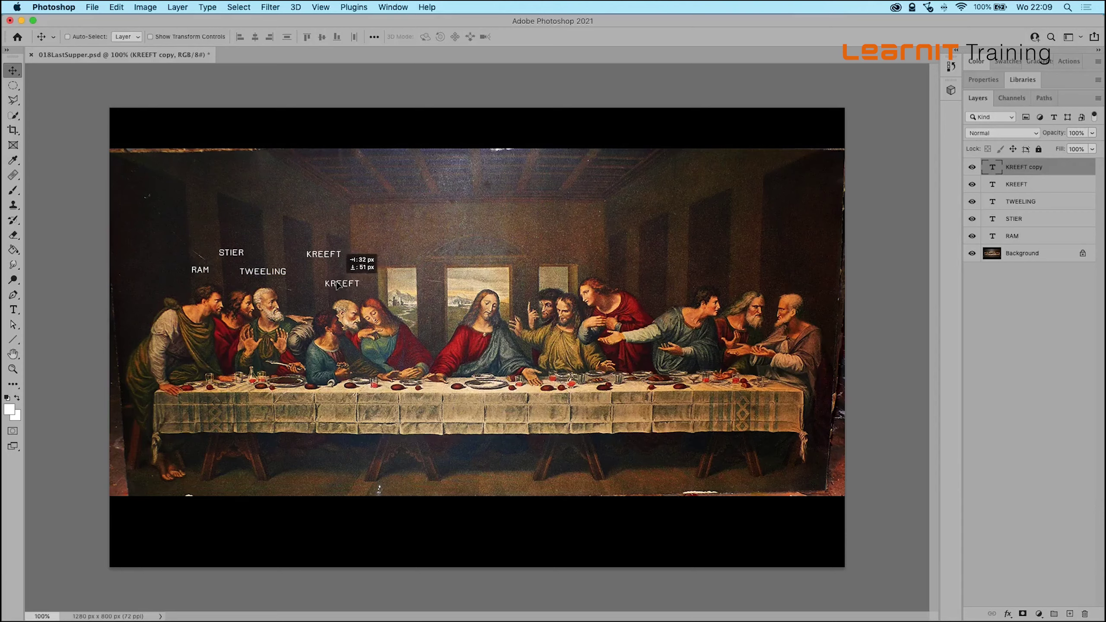
{"action": "double_click", "coordinate": [340, 280]}
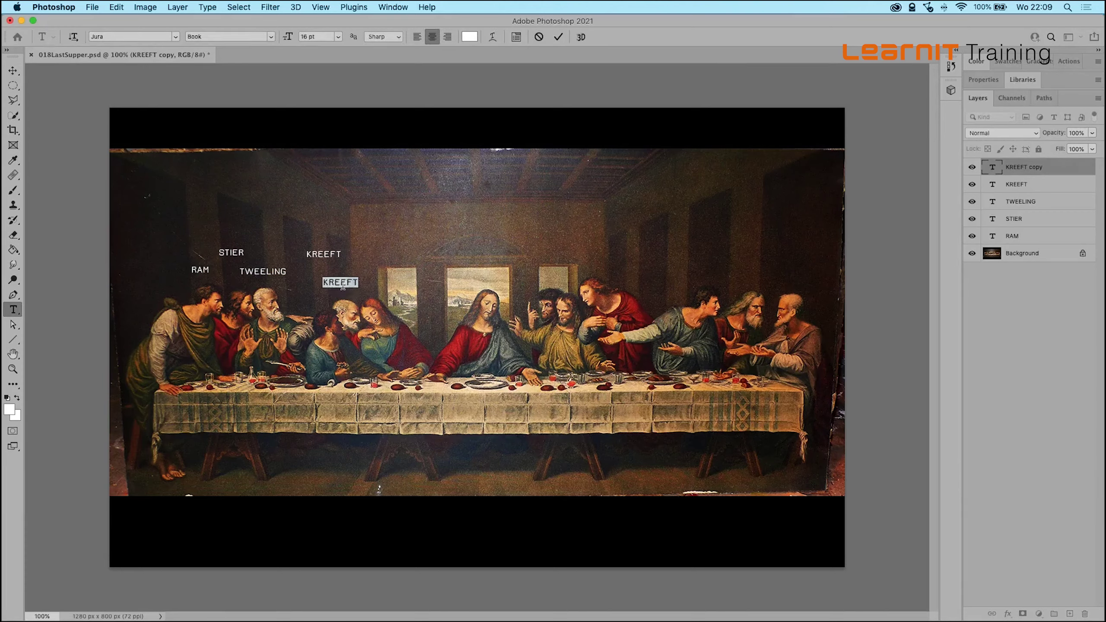
{"action": "type", "text": "LEEUW"}
{"action": "left_click", "coordinate": [12, 70]}
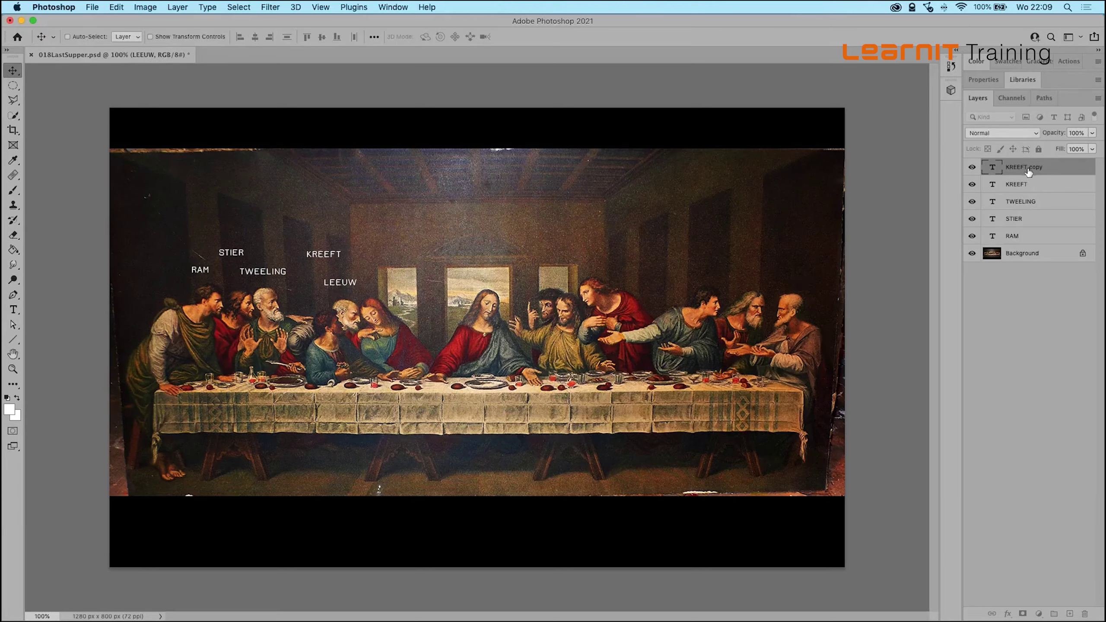
{"action": "left_click_drag", "start_coordinate": [1029, 172], "coordinate": [1070, 614]}
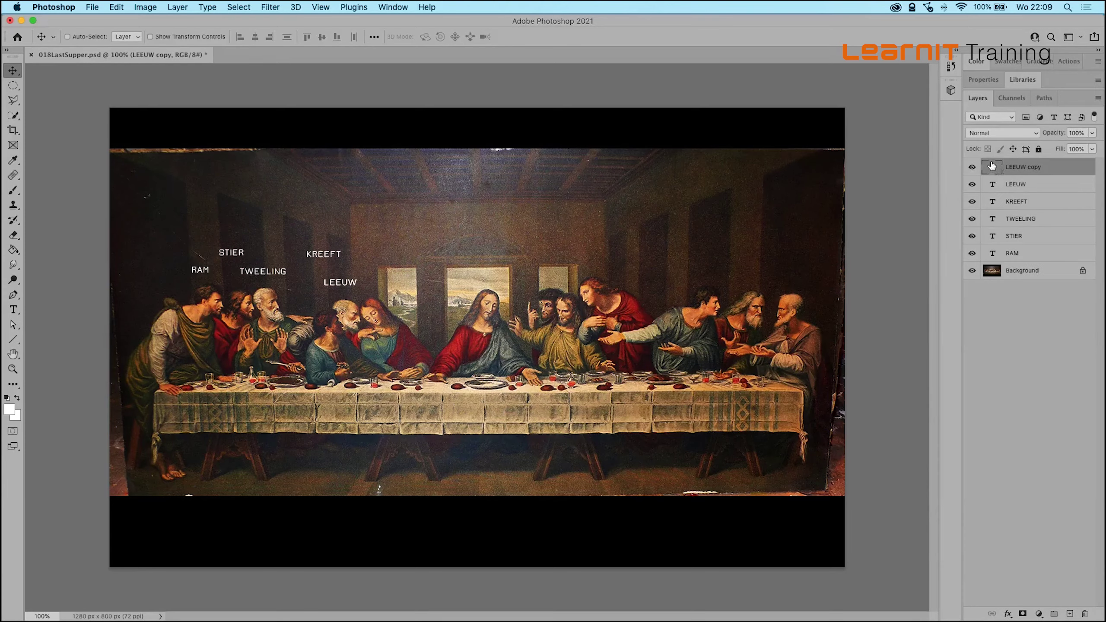
{"action": "mouse_move", "coordinate": [343, 283]}
{"action": "left_mouse_down"}
{"action": "mouse_move", "coordinate": [382, 276]}
{"action": "mouse_move", "coordinate": [375, 269]}
{"action": "left_mouse_up"}
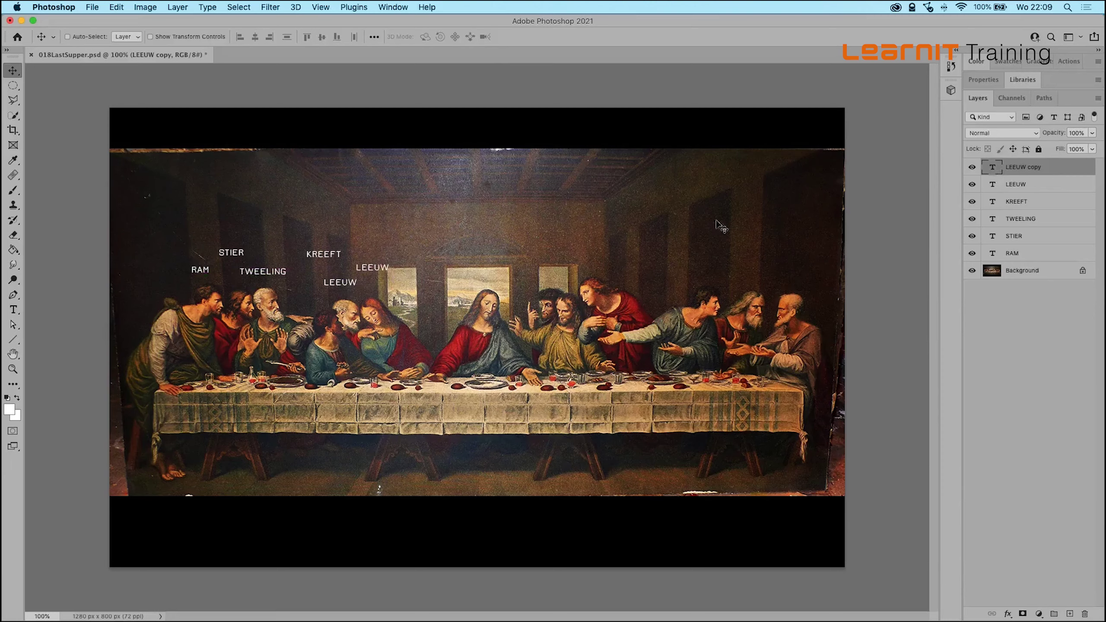
{"action": "double_click", "coordinate": [992, 169]}
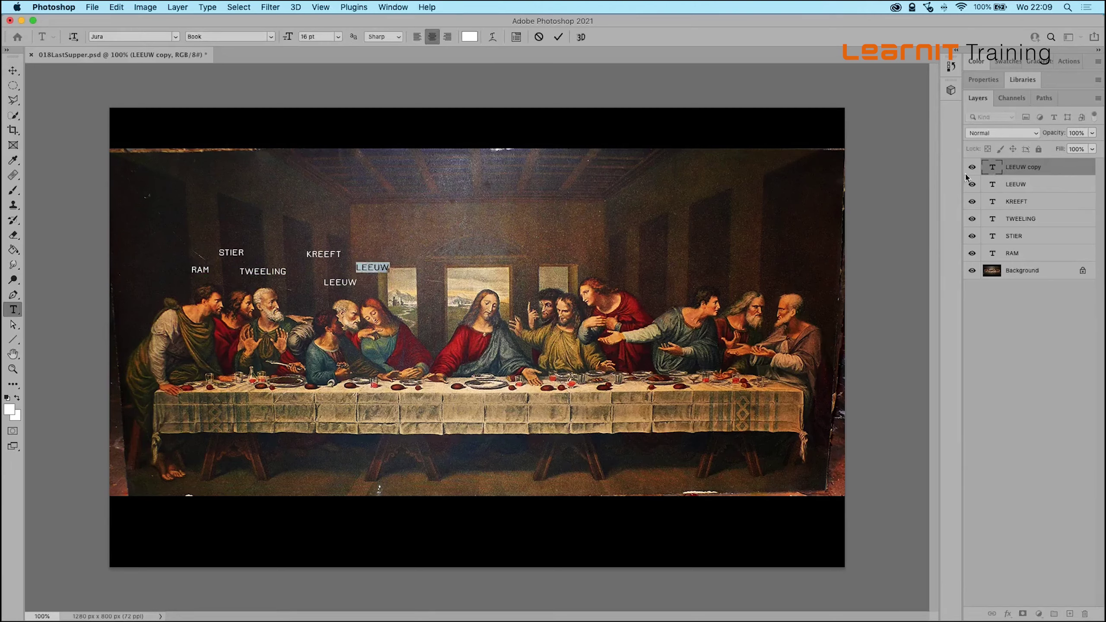
{"action": "type", "text": "MAAGD"}
{"action": "left_click", "coordinate": [13, 70]}
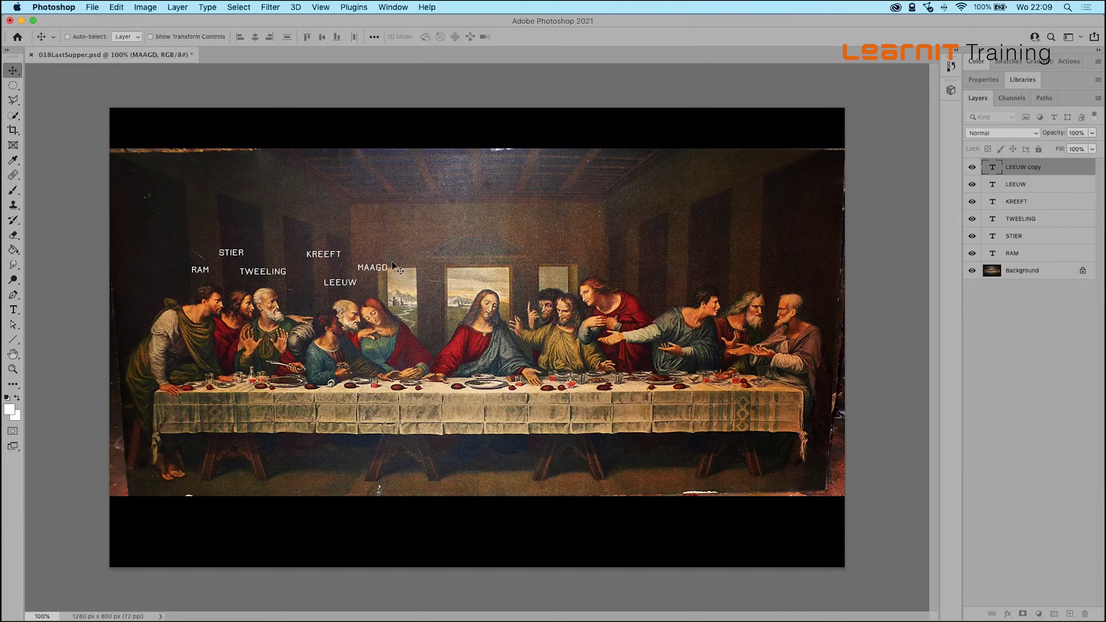
Step: Add SCHORPIOEN and WEEGSCHAAL labels right of centre from duplicated text layers
{"action": "left_click_drag", "start_coordinate": [1053, 172], "coordinate": [1070, 606]}
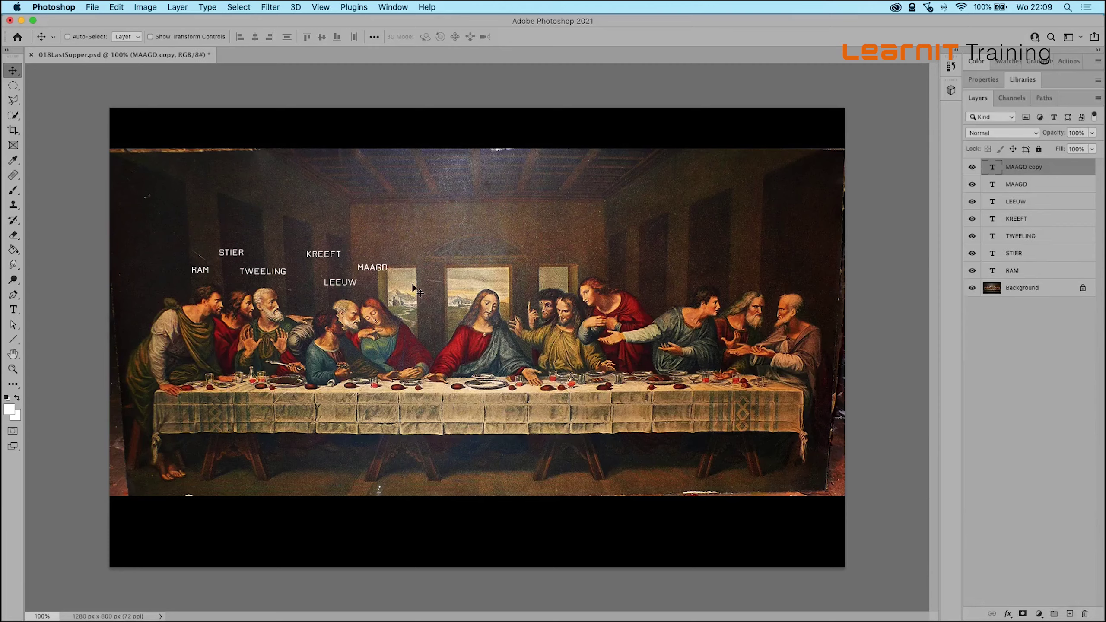
{"action": "left_click_drag", "start_coordinate": [370, 269], "coordinate": [542, 274]}
{"action": "double_click", "coordinate": [993, 167]}
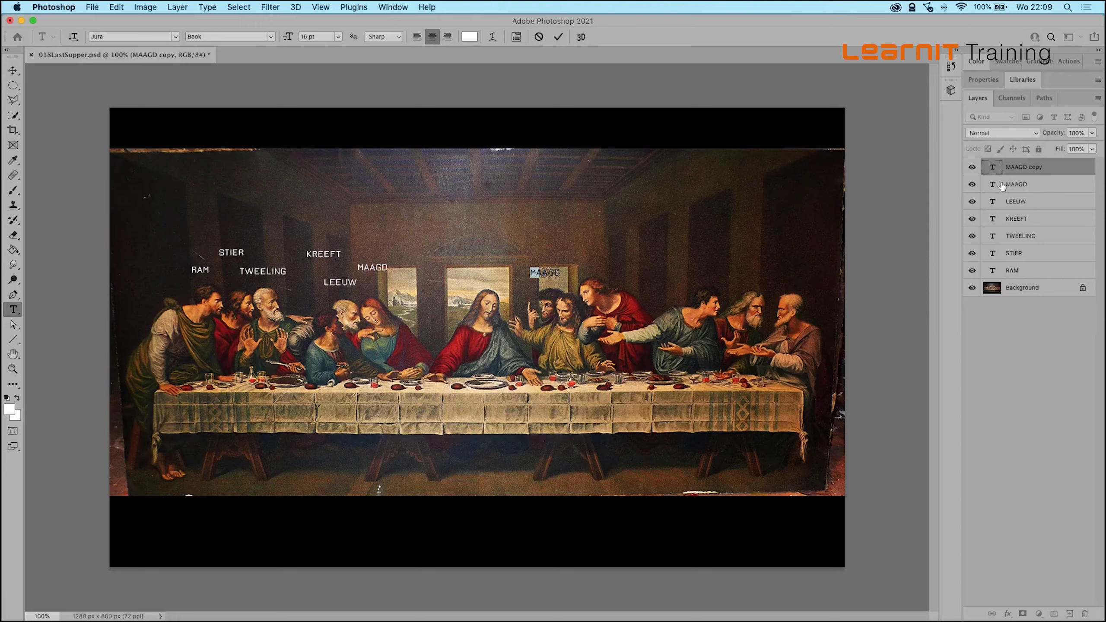
{"action": "type", "text": "SCHORPIOEN"}
{"action": "key", "text": "Escape"}
{"action": "key", "text": "v"}
{"action": "key", "text": "cmd+j"}
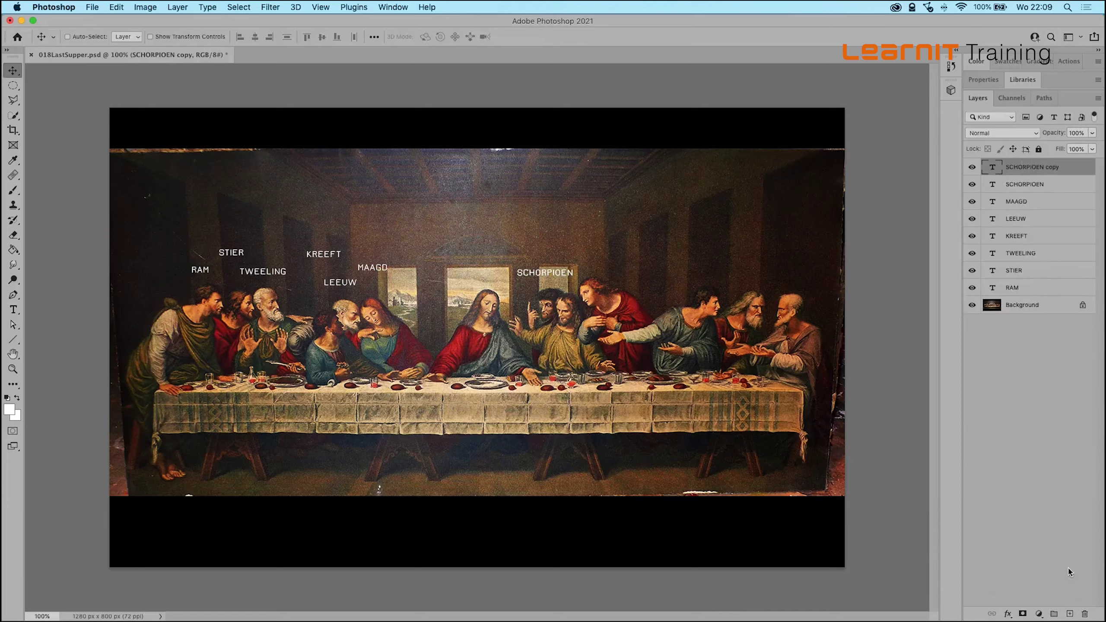
{"action": "left_click_drag", "start_coordinate": [549, 271], "coordinate": [575, 251]}
{"action": "double_click", "coordinate": [992, 167]}
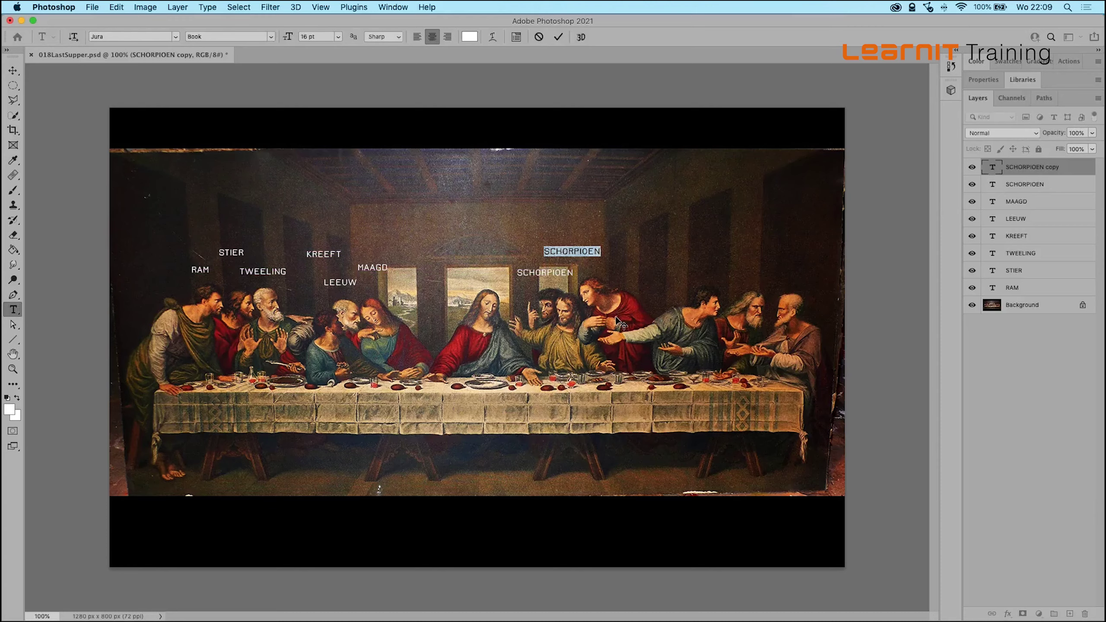
{"action": "type", "text": "WEEG"}
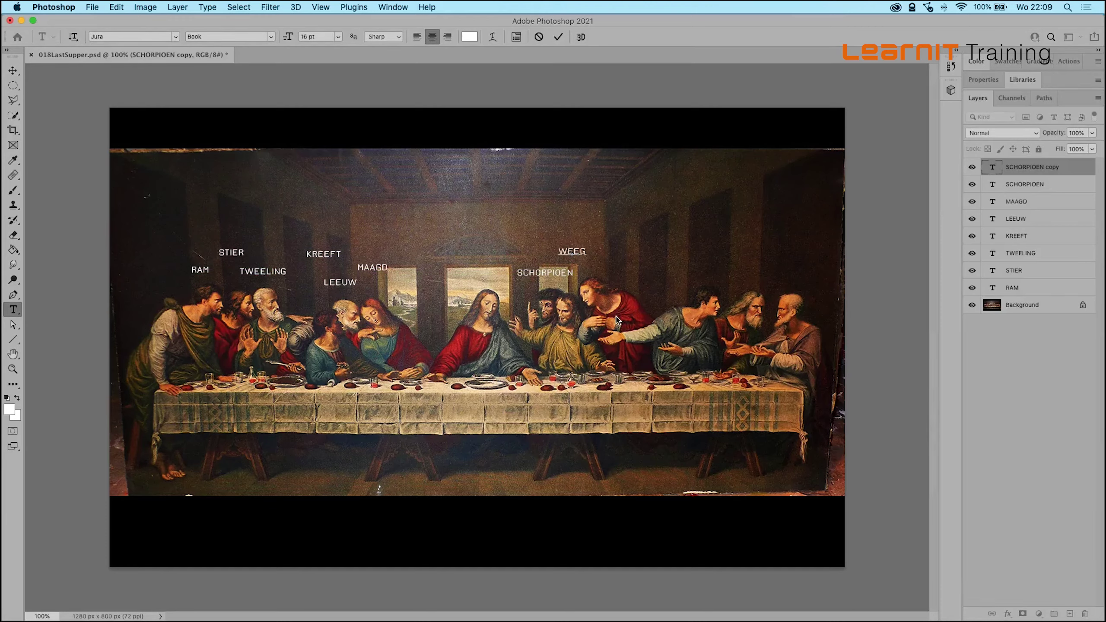
{"action": "type", "text": "SCHA"}
{"action": "type", "text": "AL"}
{"action": "left_click", "coordinate": [21, 68]}
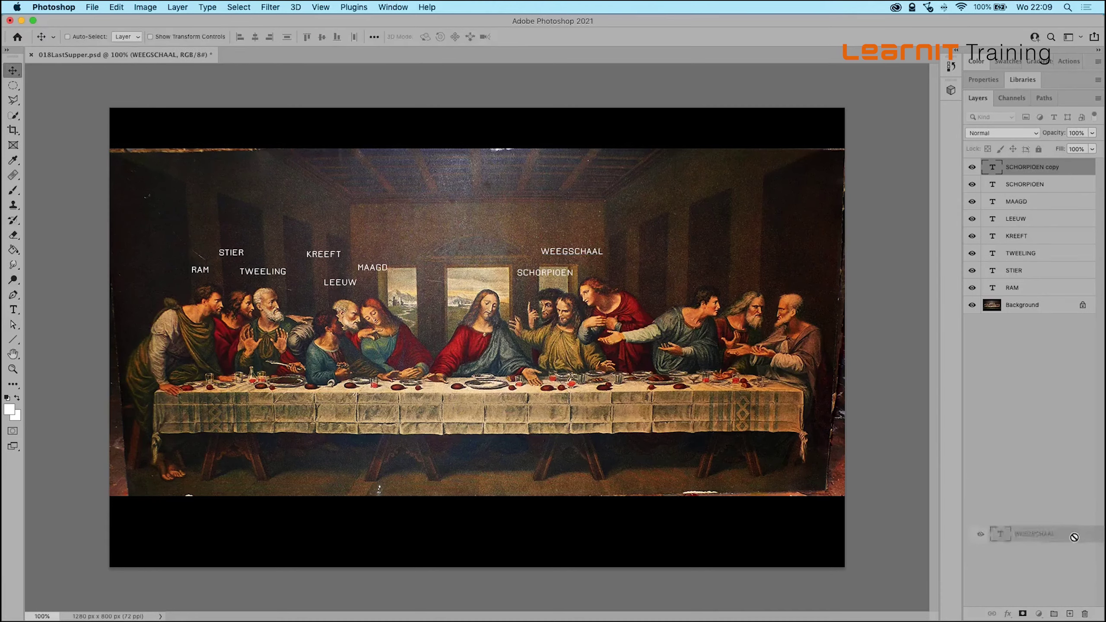
Step: Add BOOGSCHUTTER and STEENBOK labels further right, STEENBOK above the blue-robed apostle
{"action": "key", "text": "ctrl+j"}
{"action": "left_click_drag", "start_coordinate": [571, 269], "coordinate": [603, 252]}
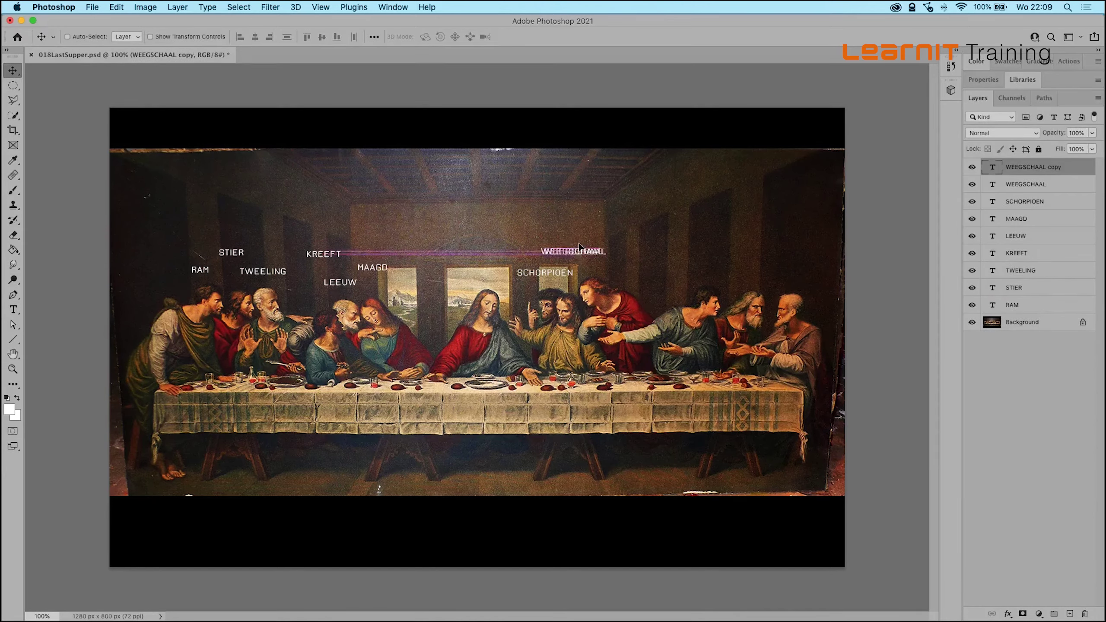
{"action": "double_click", "coordinate": [994, 167]}
{"action": "type", "text": "B"}
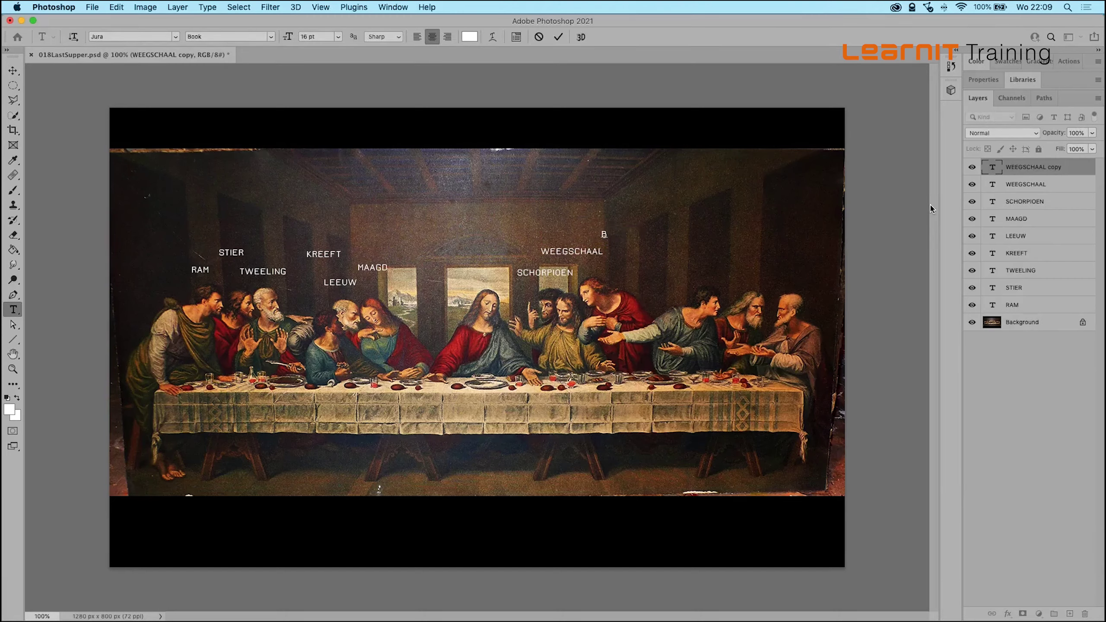
{"action": "type", "text": "OOGSCHUT"}
{"action": "type", "text": "TER"}
{"action": "left_click", "coordinate": [12, 70]}
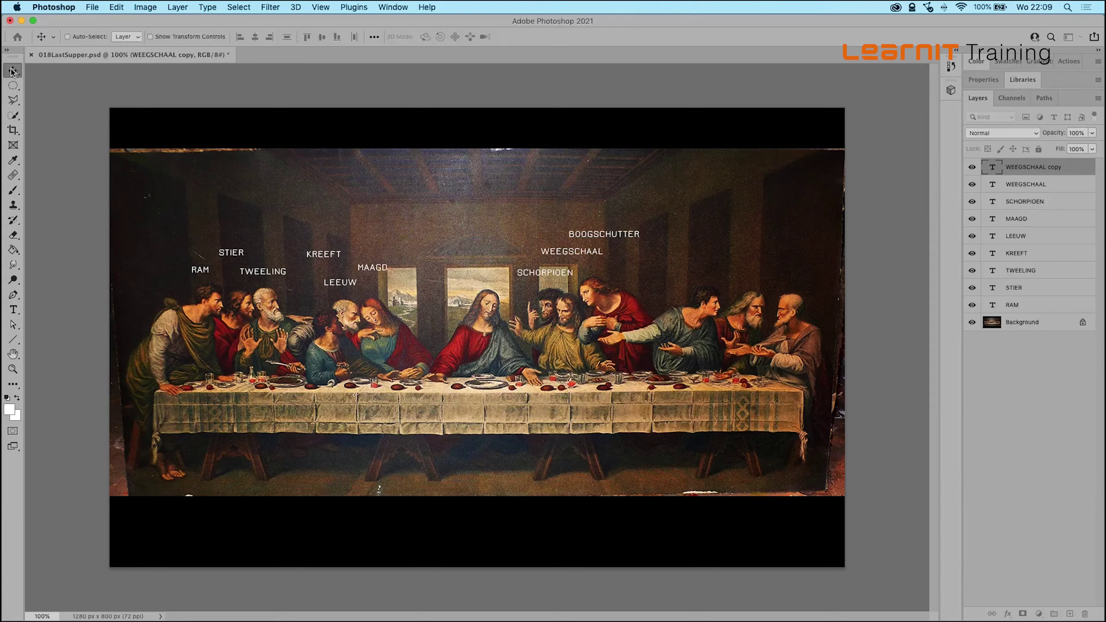
{"action": "key", "text": "super+j"}
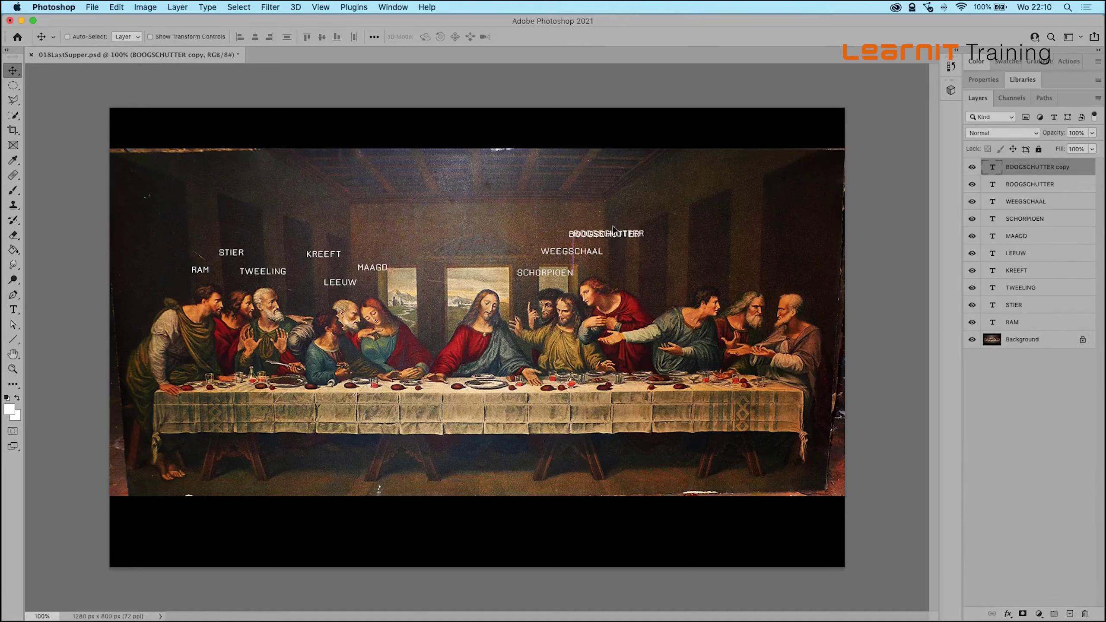
{"action": "left_click_drag", "start_coordinate": [618, 236], "coordinate": [702, 268]}
{"action": "double_click", "coordinate": [992, 167]}
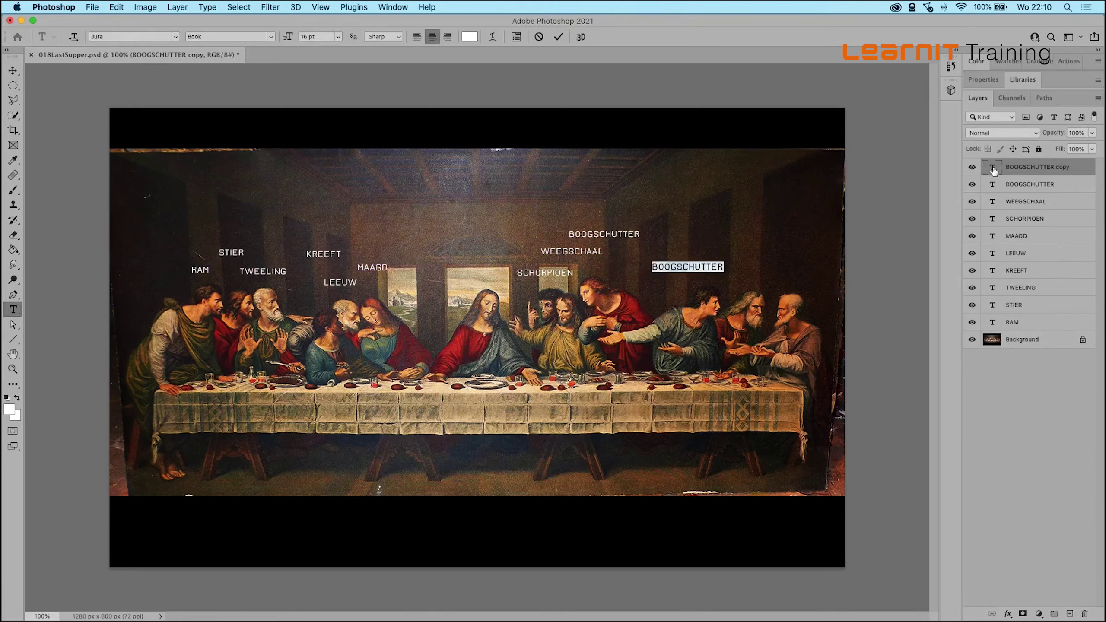
{"action": "type", "text": "STEENB"}
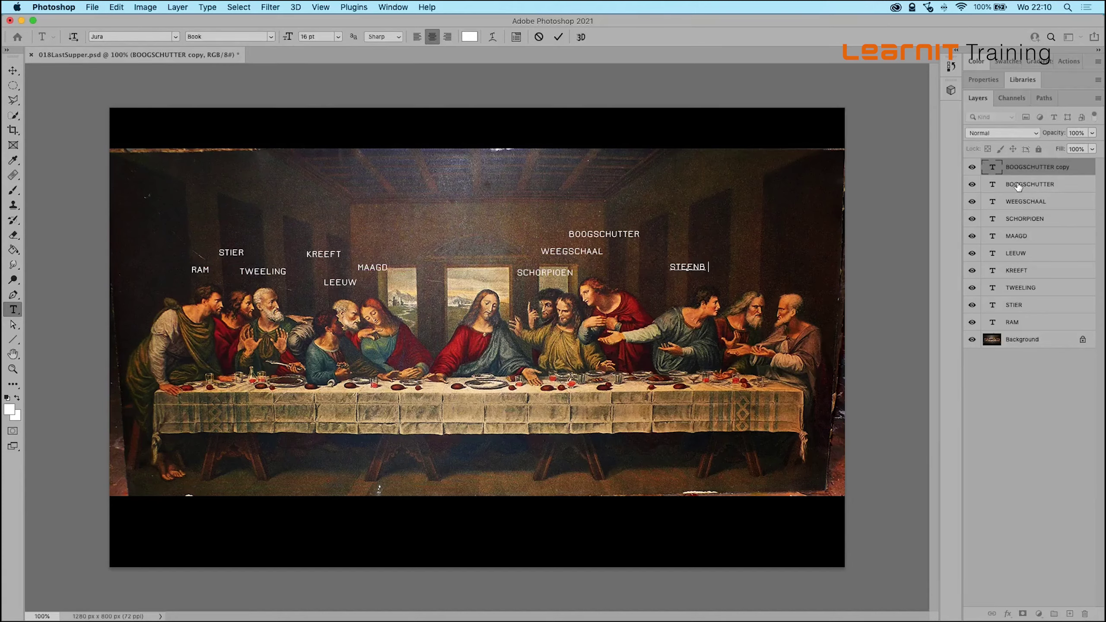
{"action": "type", "text": "OK"}
{"action": "left_click", "coordinate": [13, 70]}
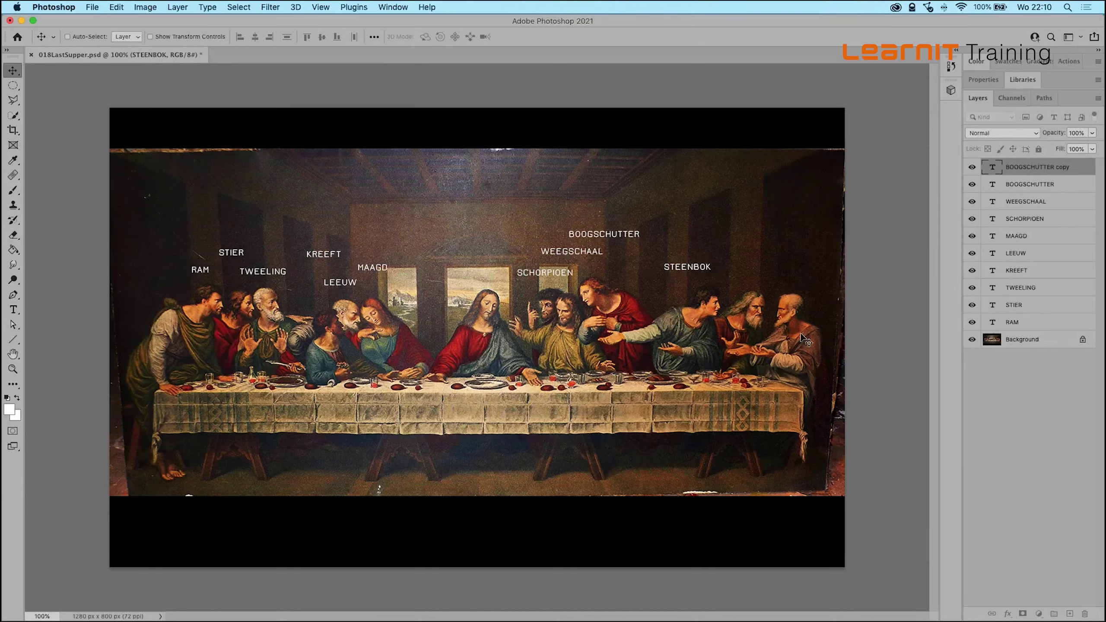
Step: Duplicate STEENBOK, move the copy up and right, and retype it as WATERMAN
{"action": "left_click_drag", "start_coordinate": [1050, 167], "coordinate": [1069, 609]}
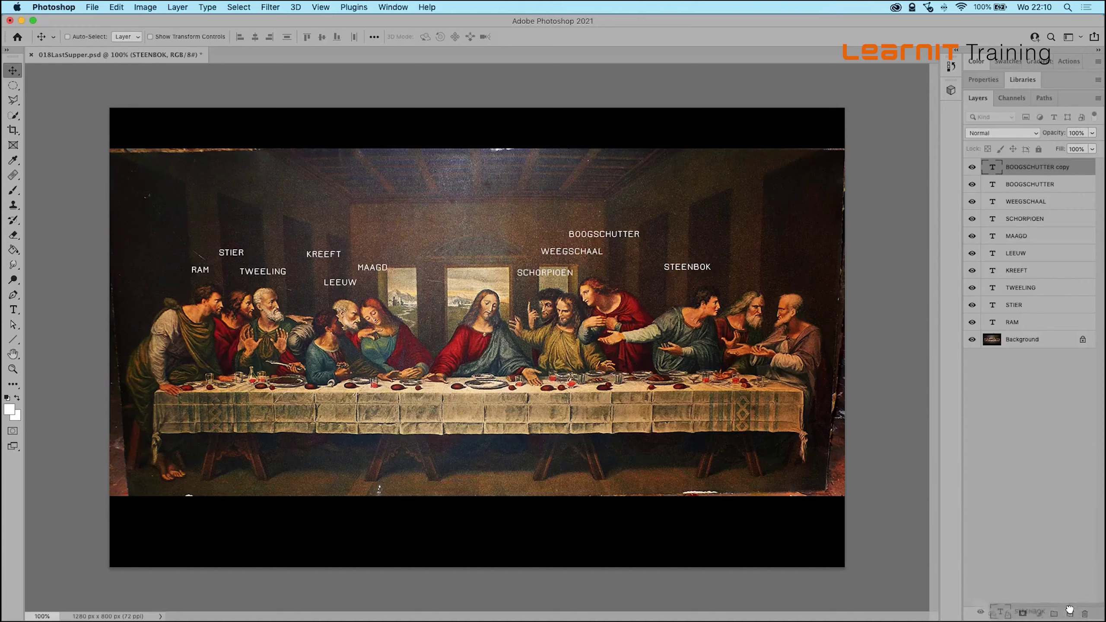
{"action": "left_click_drag", "start_coordinate": [692, 272], "coordinate": [752, 258]}
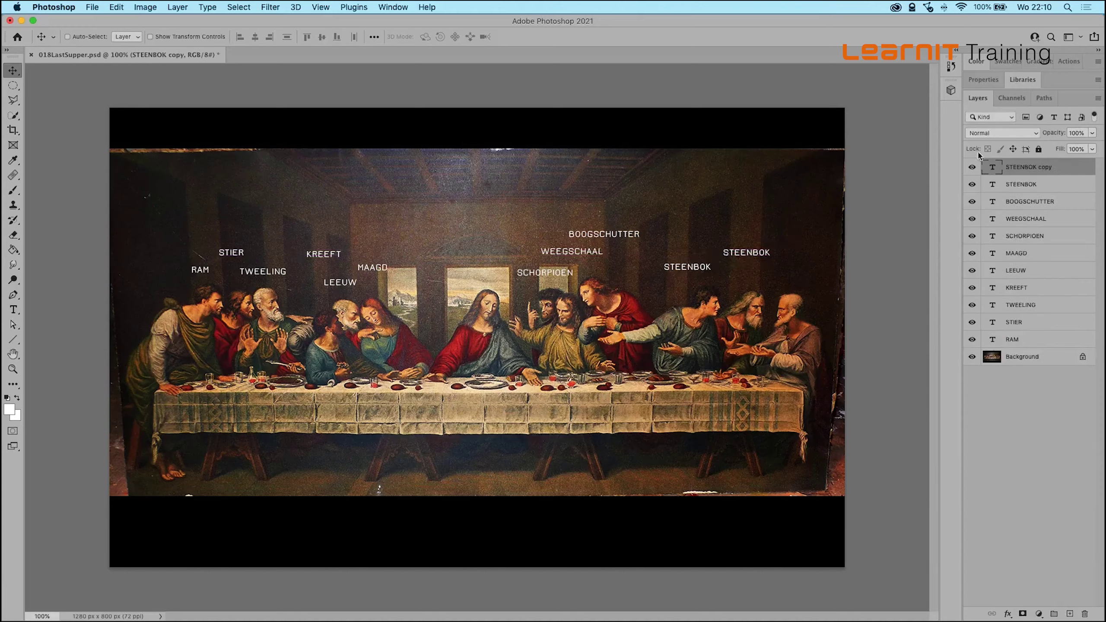
{"action": "double_click", "coordinate": [993, 167]}
{"action": "type", "text": "WATERMAN"}
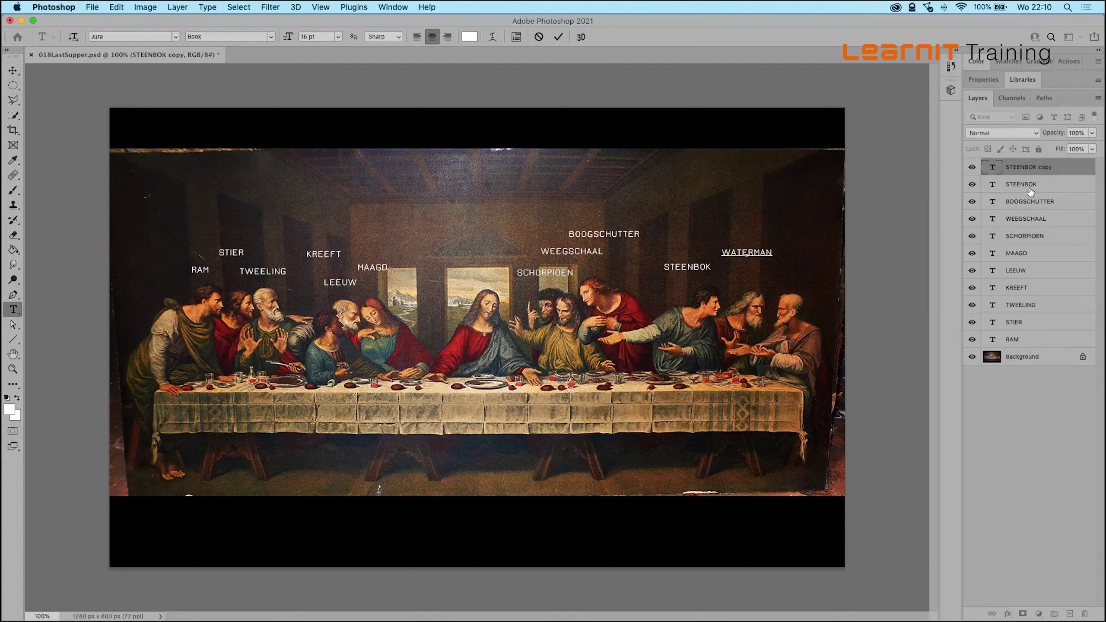
Step: Duplicate WATERMAN, place it above the rightmost apostle as VISSEN, and deselect all layers
{"action": "left_click_drag", "start_coordinate": [1032, 166], "coordinate": [1069, 614]}
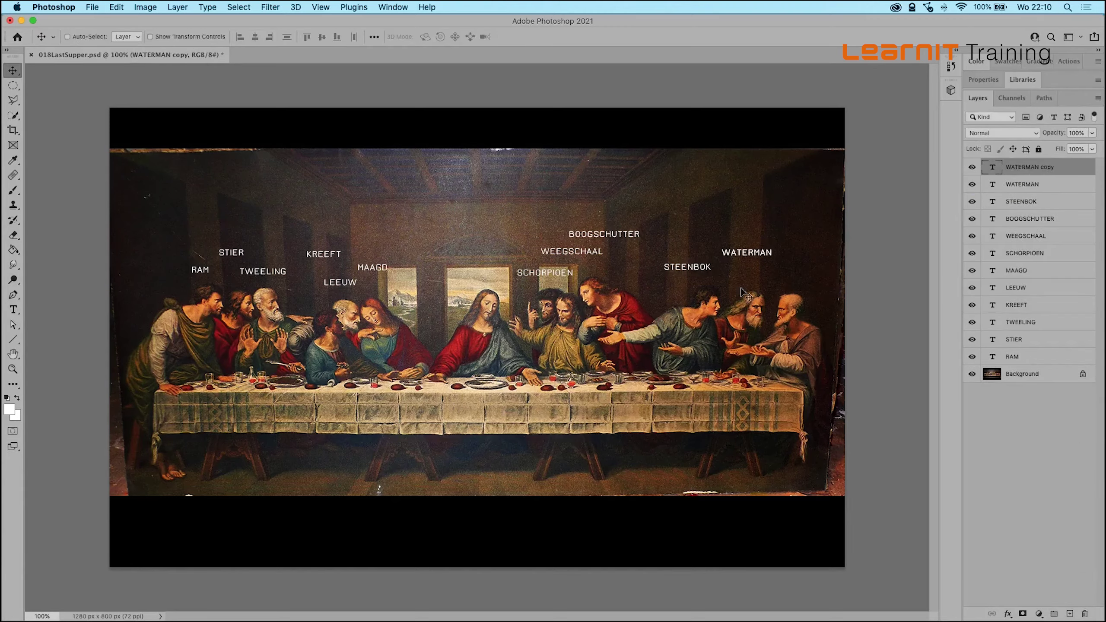
{"action": "left_click_drag", "start_coordinate": [743, 293], "coordinate": [780, 315]}
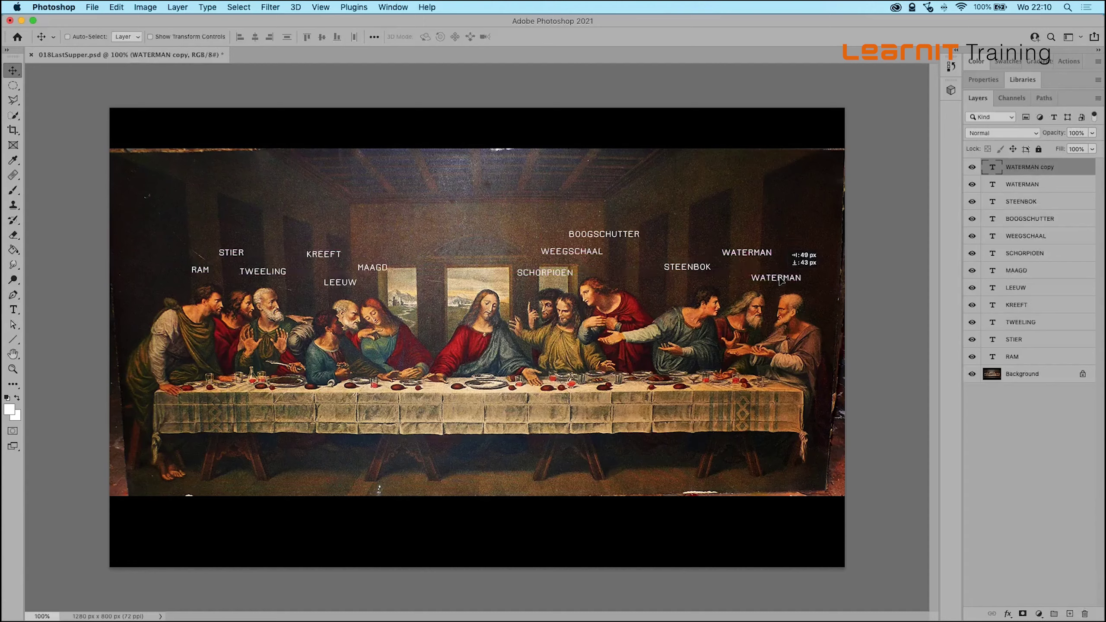
{"action": "double_click", "coordinate": [996, 167]}
{"action": "key", "text": "BackSpace"}
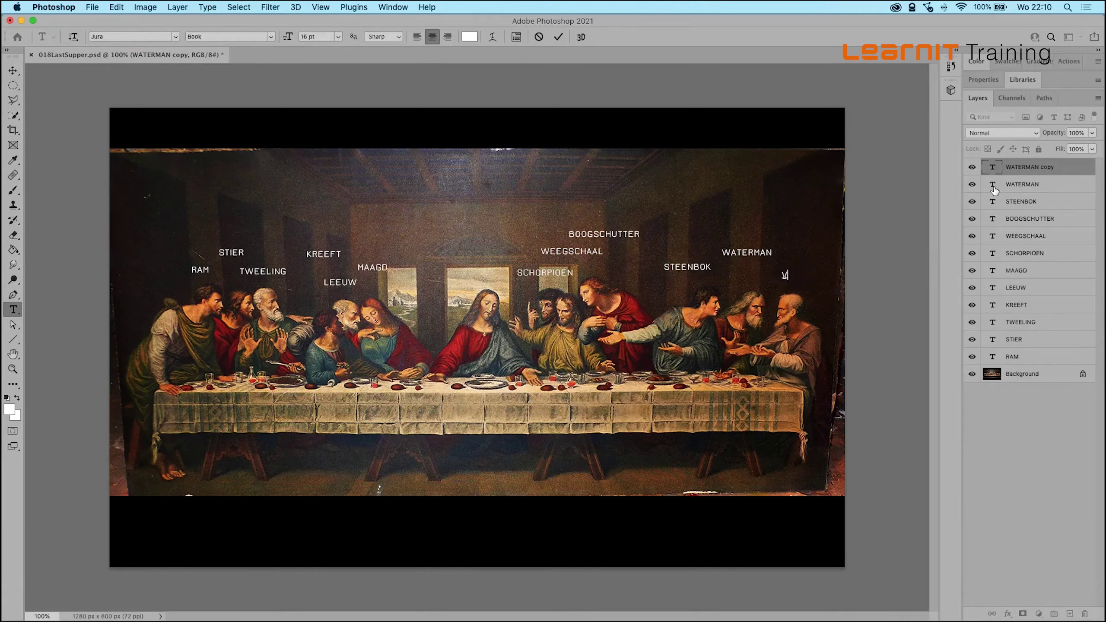
{"action": "left_click", "coordinate": [787, 275]}
{"action": "type", "text": "VISEN"}
{"action": "left_click", "coordinate": [13, 70]}
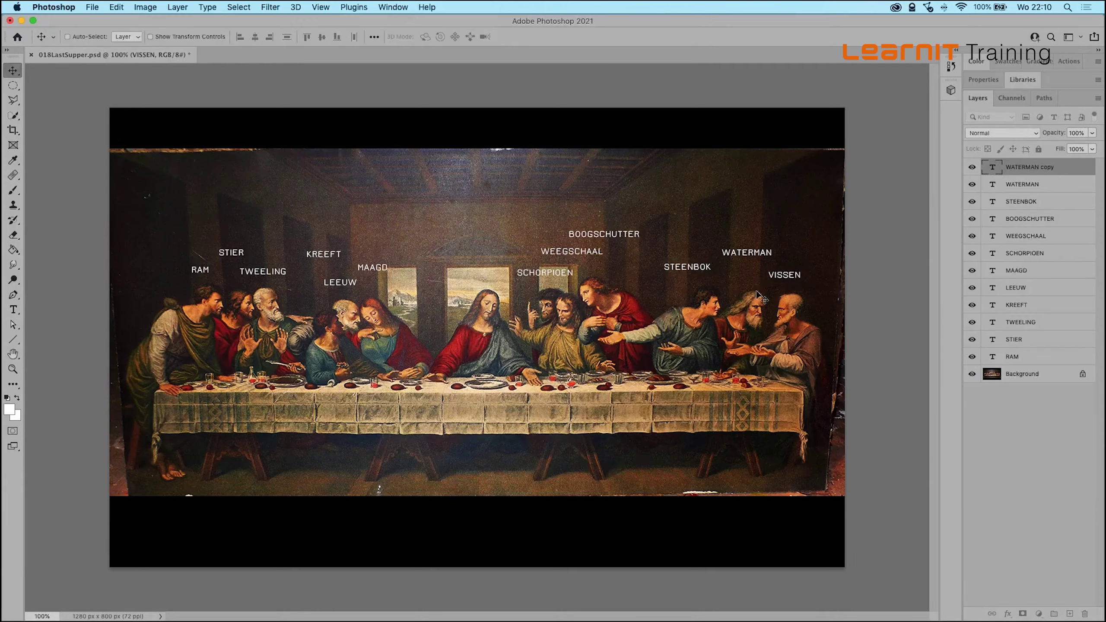
{"action": "left_click", "coordinate": [1027, 535]}
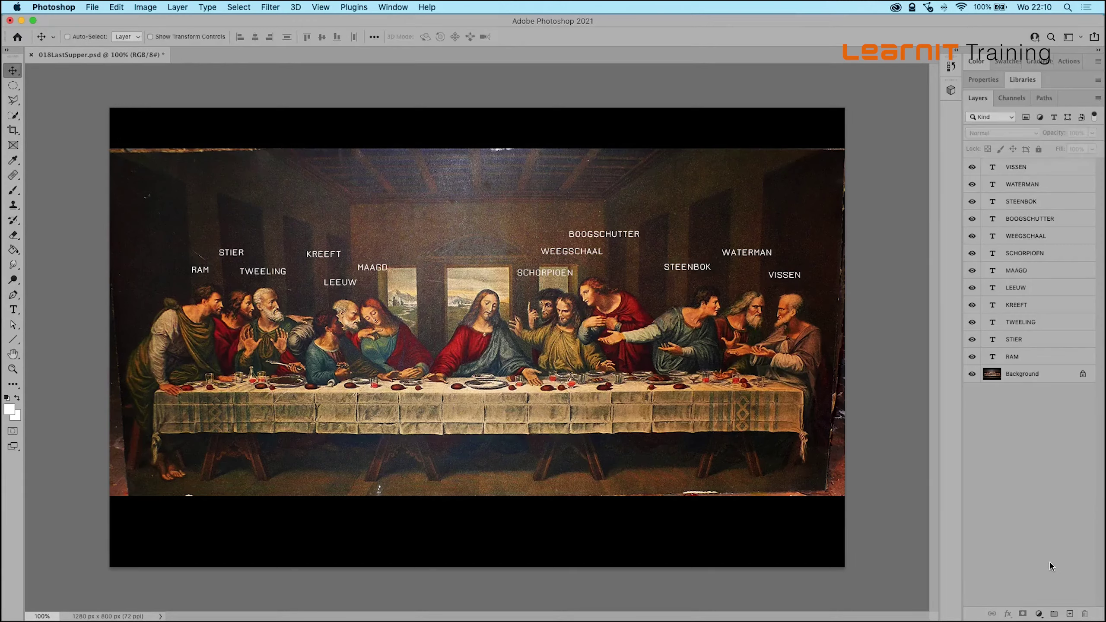
Step: Create Group 1 and move all twelve zodiac text layers, VISSEN through RAM, into it
{"action": "left_click", "coordinate": [1054, 615]}
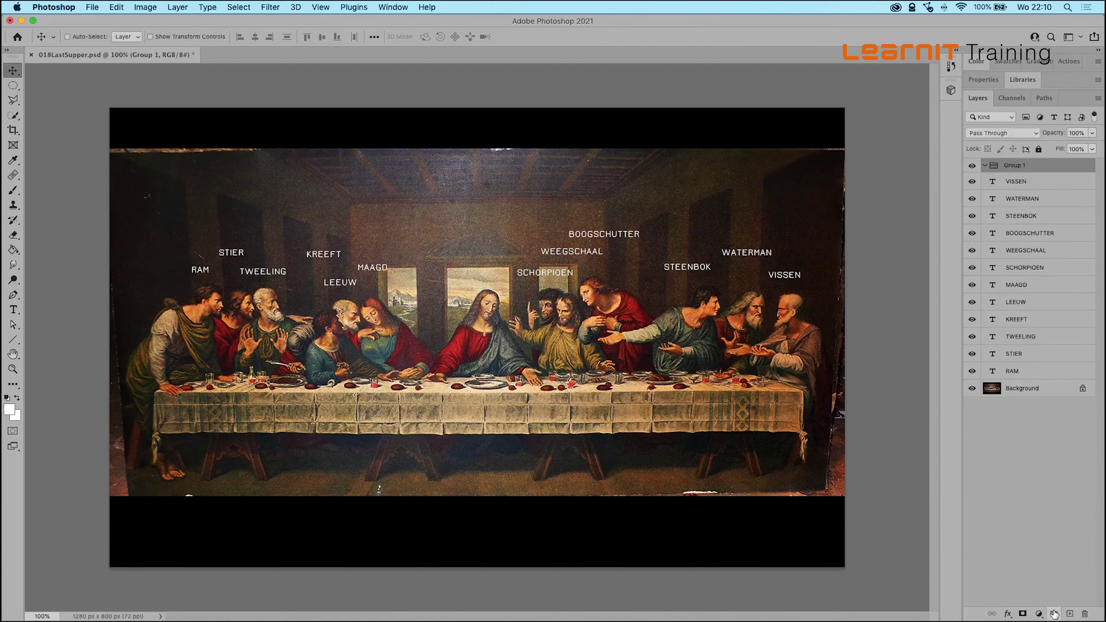
{"action": "left_click", "coordinate": [1018, 181]}
{"action": "left_click", "coordinate": [1018, 371], "text": "shift"}
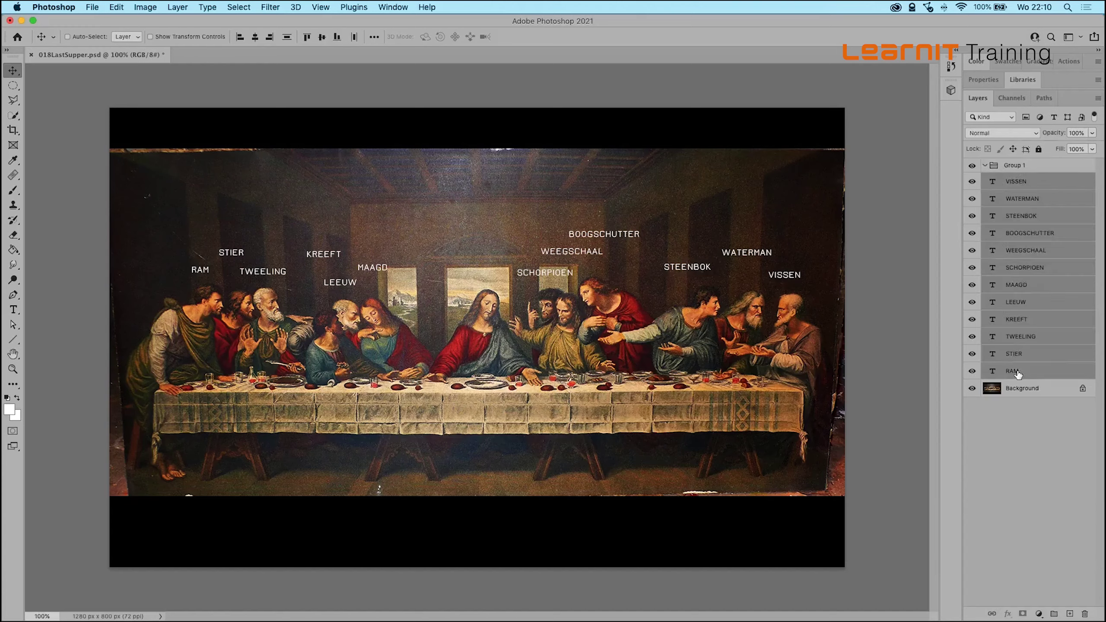
{"action": "left_click", "coordinate": [1050, 421]}
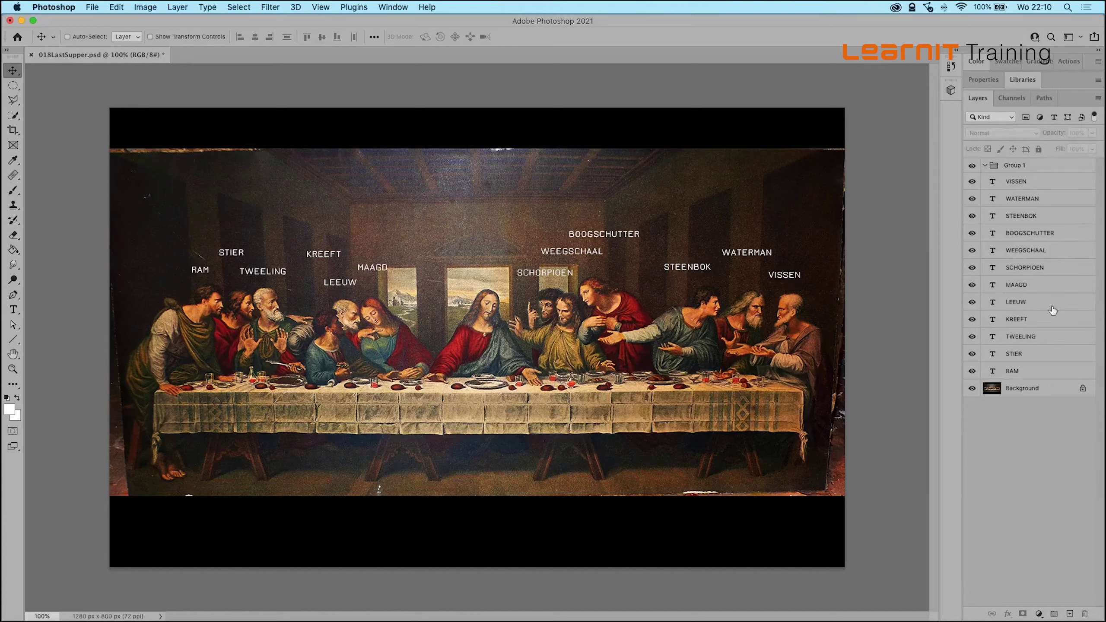
{"action": "left_click", "coordinate": [1037, 183]}
{"action": "left_click", "coordinate": [1023, 369], "text": "shift"}
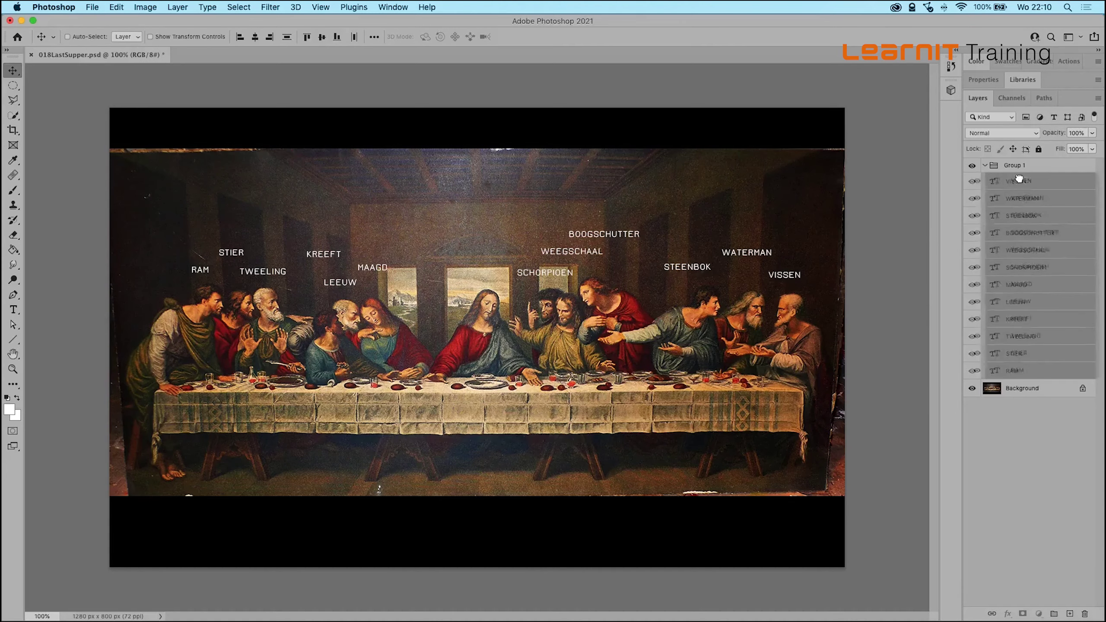
{"action": "left_click_drag", "start_coordinate": [1015, 184], "coordinate": [1021, 170]}
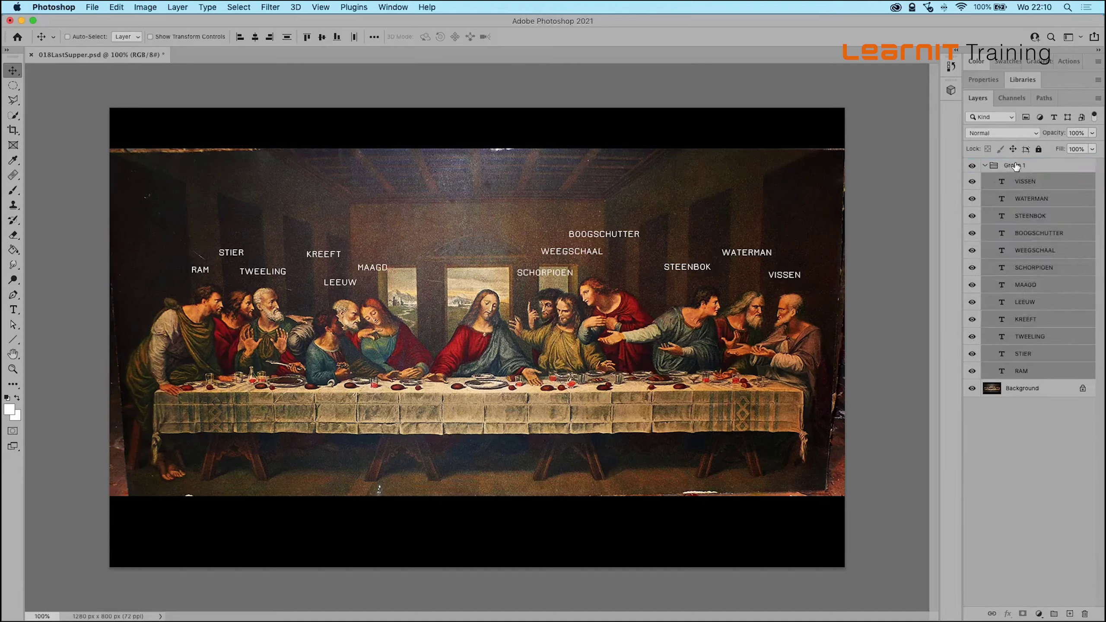
{"action": "double_click", "coordinate": [1015, 166]}
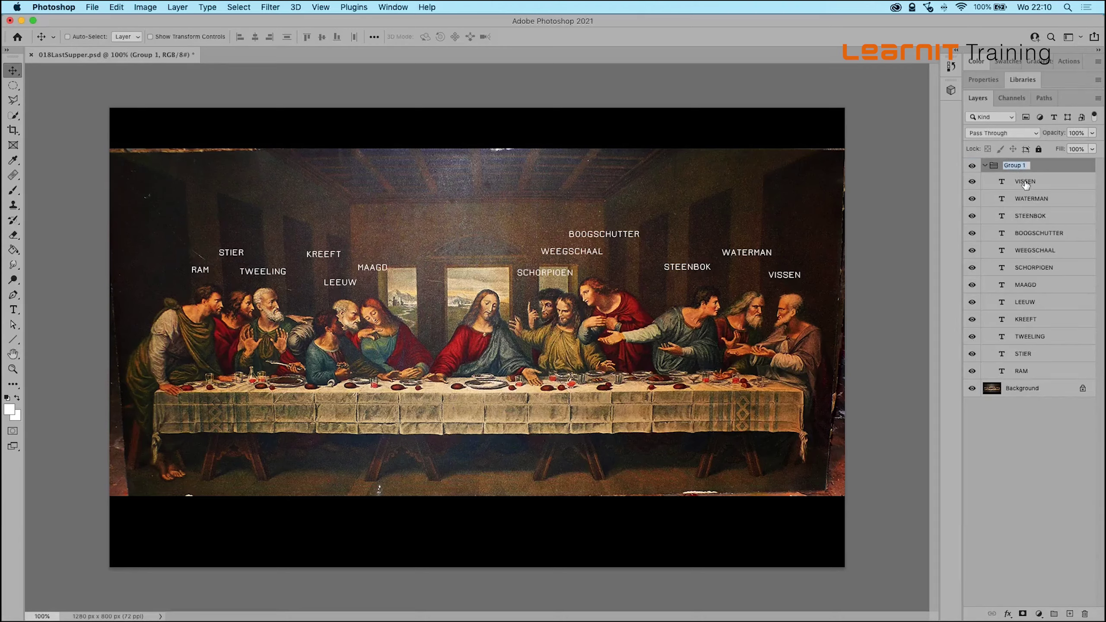
Step: Name the group DIERENRIEM and collapse it
{"action": "type", "text": "DIERENRIEM"}
{"action": "key", "text": "Return"}
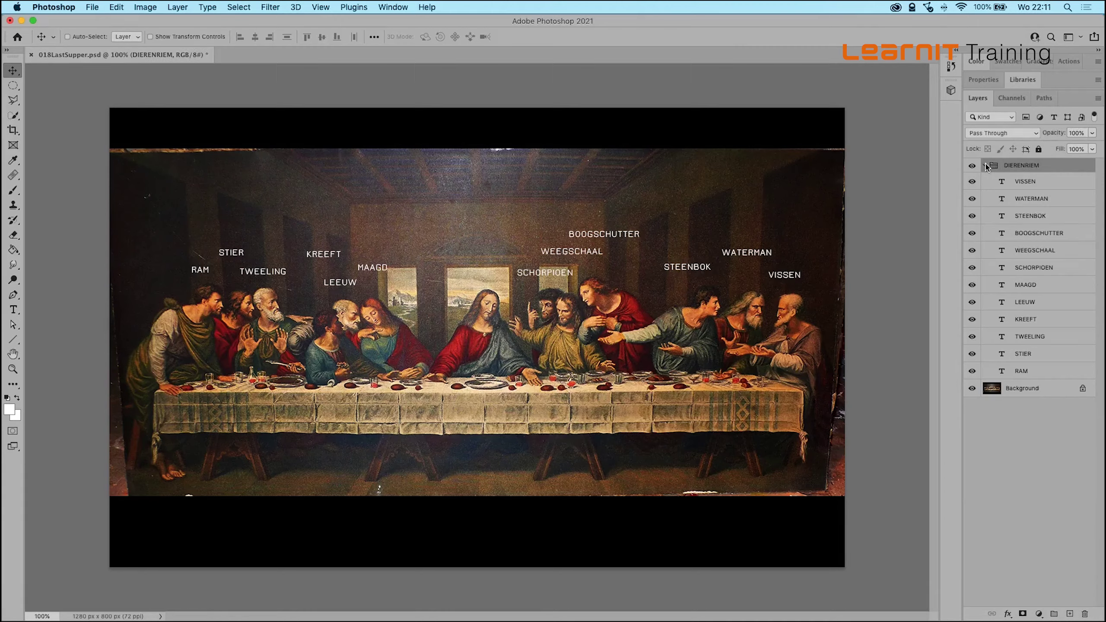
{"action": "left_click", "coordinate": [987, 166]}
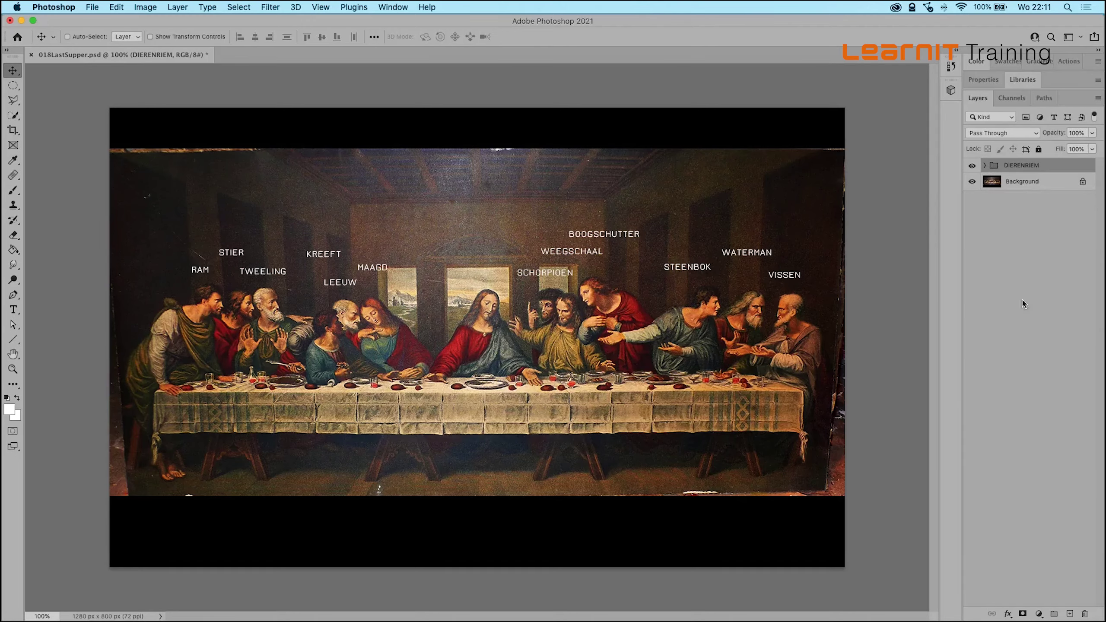
Step: Shift the STEENBOK label slightly inside the expanded DIERENRIEM group, then collapse the group
{"action": "left_click", "coordinate": [986, 166]}
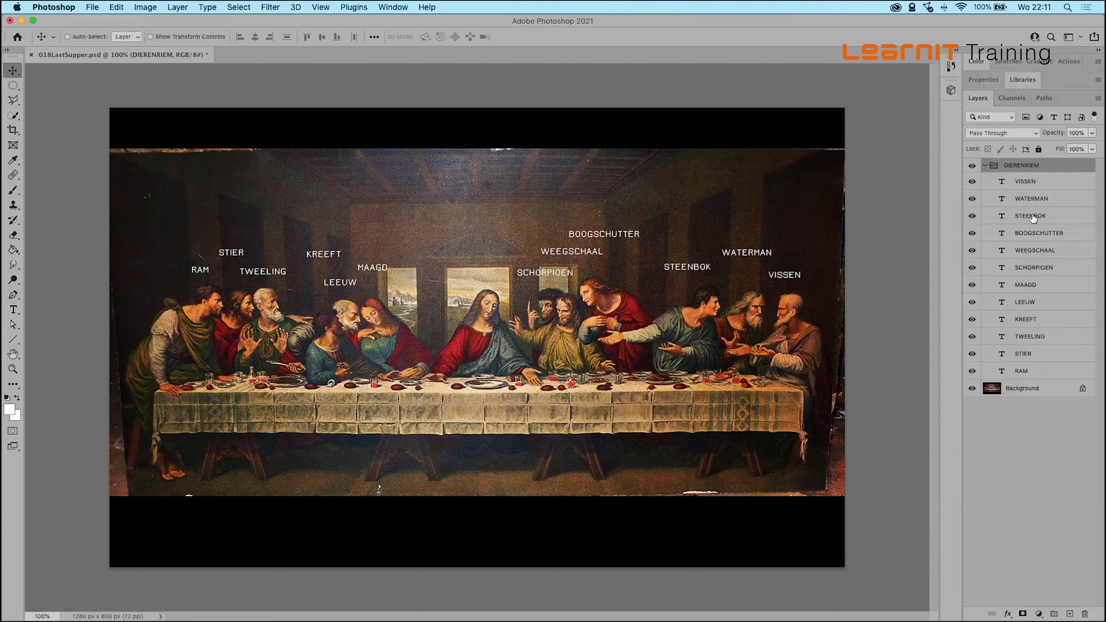
{"action": "left_click", "coordinate": [1028, 219]}
{"action": "mouse_move", "coordinate": [589, 264]}
{"action": "left_mouse_down"}
{"action": "mouse_move", "coordinate": [606, 257]}
{"action": "mouse_move", "coordinate": [601, 264]}
{"action": "left_mouse_up"}
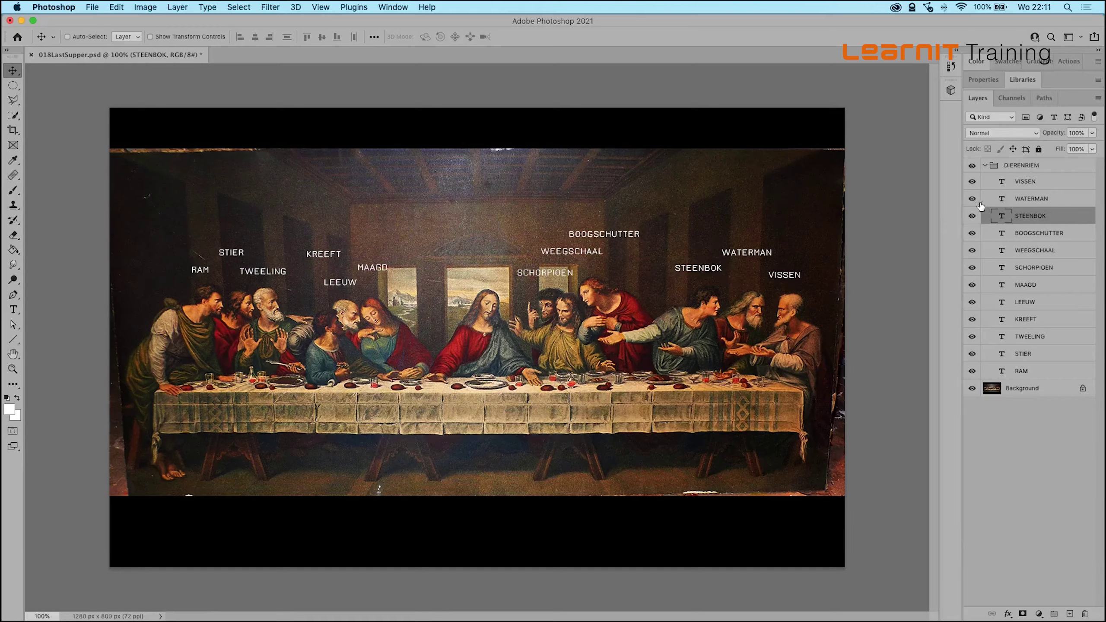
{"action": "left_click", "coordinate": [985, 165]}
{"action": "left_click", "coordinate": [1035, 170]}
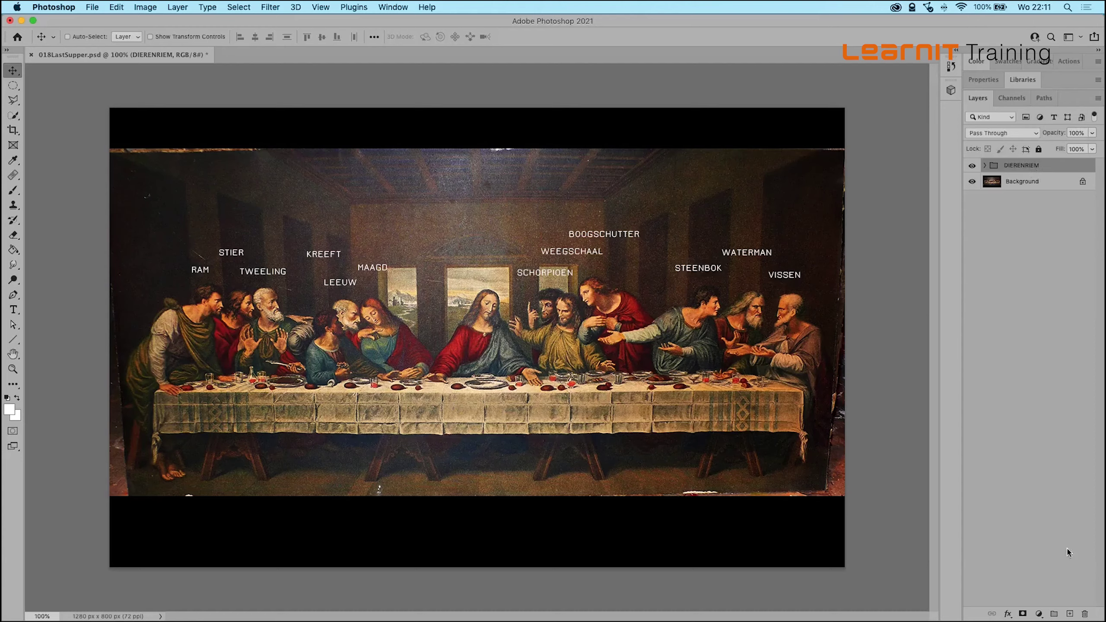
Step: Add empty Layer 1 above DIERENRIEM, test then clear an oval selection, and reselect the group
{"action": "left_click", "coordinate": [1070, 614]}
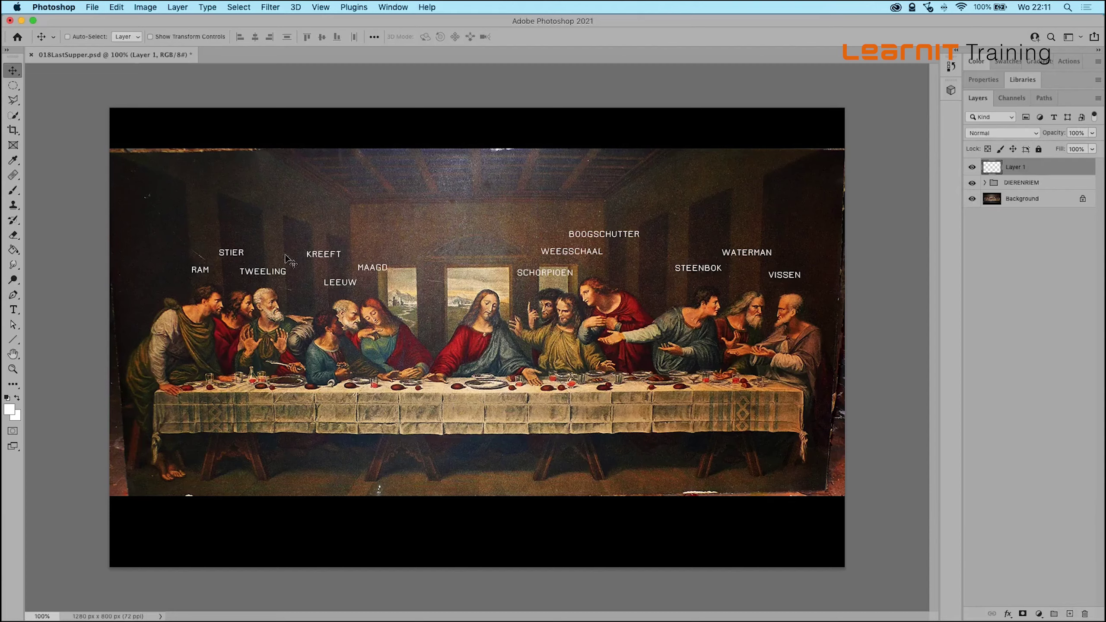
{"action": "left_click", "coordinate": [13, 88]}
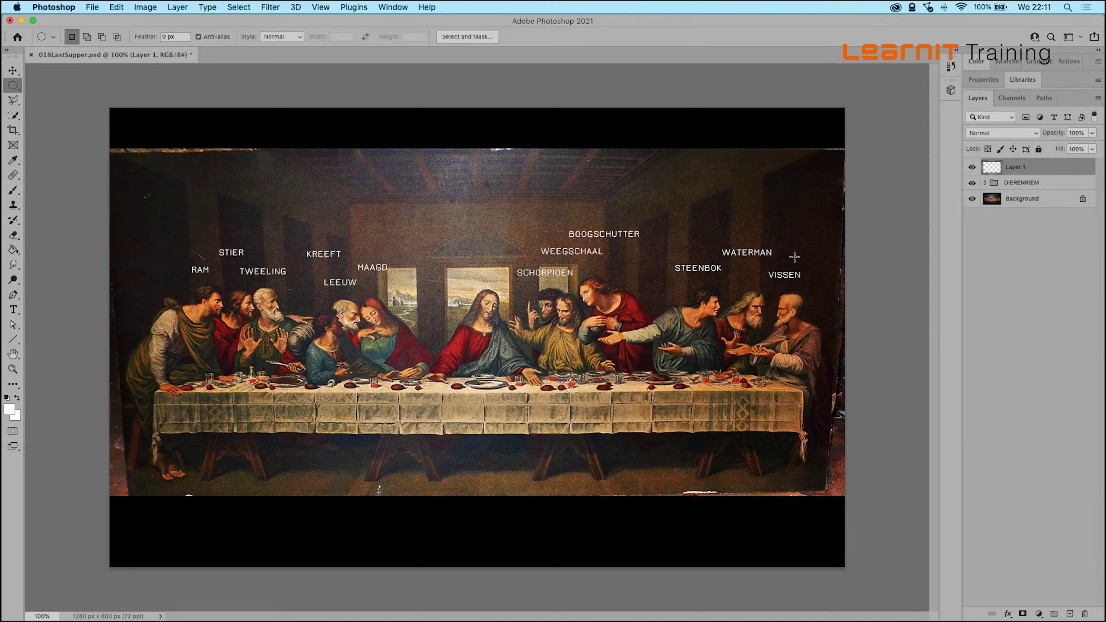
{"action": "left_click_drag", "start_coordinate": [173, 231], "coordinate": [302, 302]}
{"action": "left_click", "coordinate": [239, 7]}
{"action": "left_click", "coordinate": [242, 32]}
{"action": "left_click", "coordinate": [13, 70]}
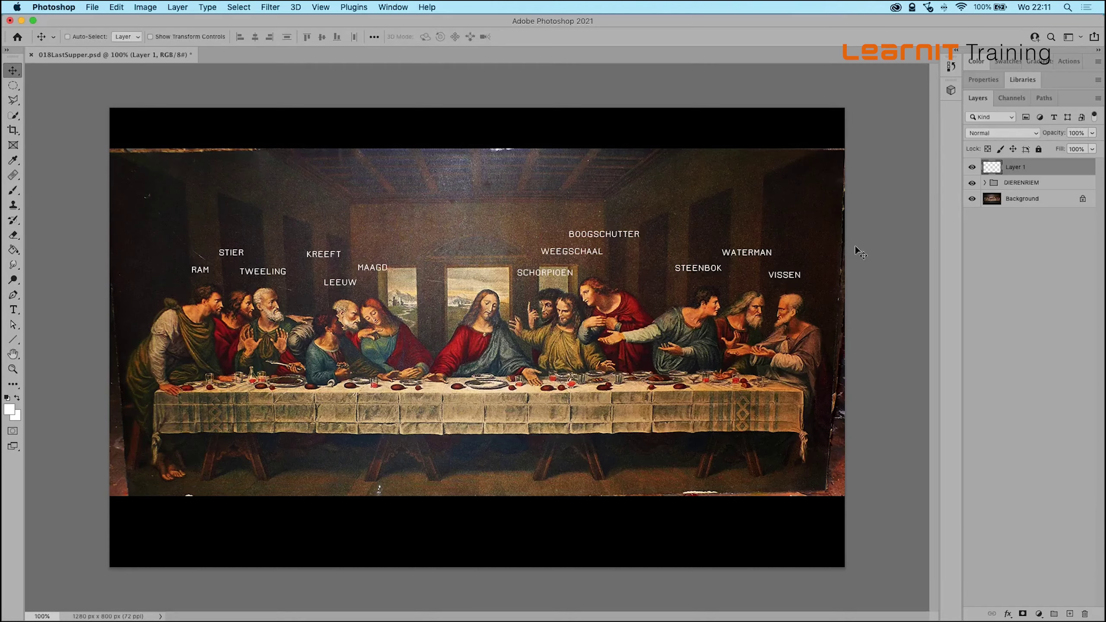
{"action": "left_click", "coordinate": [1051, 186]}
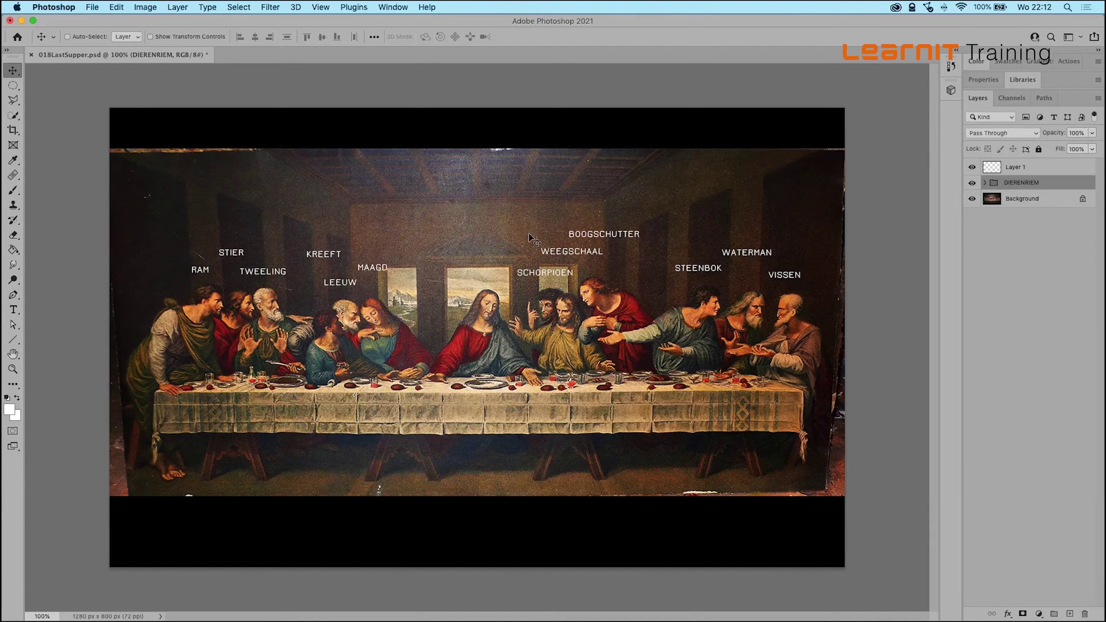
Step: Drag the DIERENRIEM labels up above the apostles' heads and make Layer 1 active again
{"action": "left_click_drag", "start_coordinate": [591, 234], "coordinate": [593, 204]}
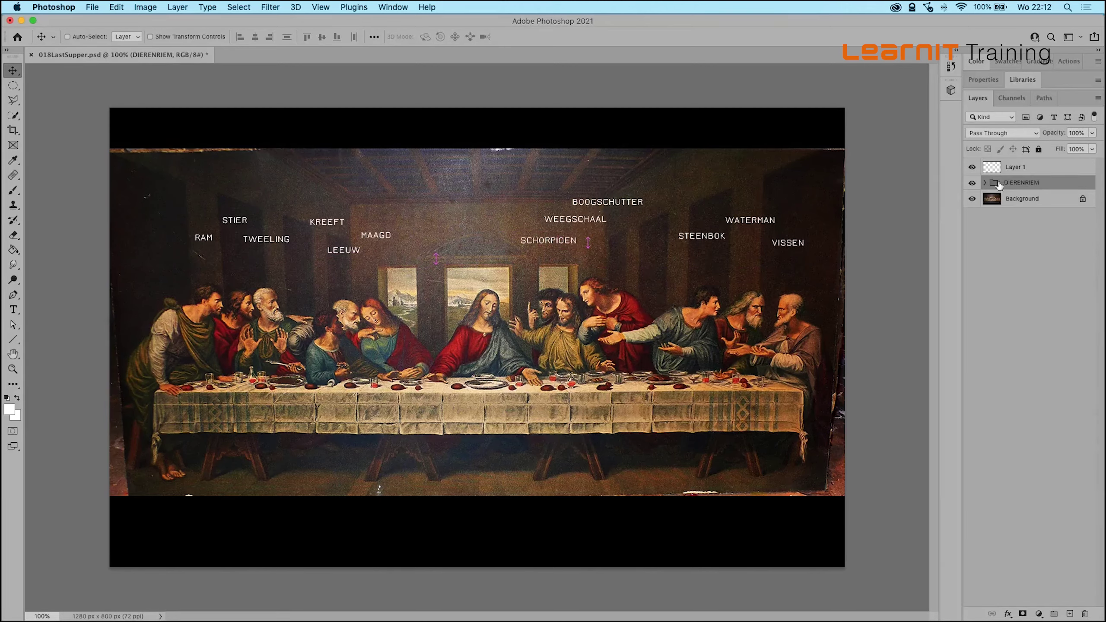
{"action": "left_click", "coordinate": [1034, 169]}
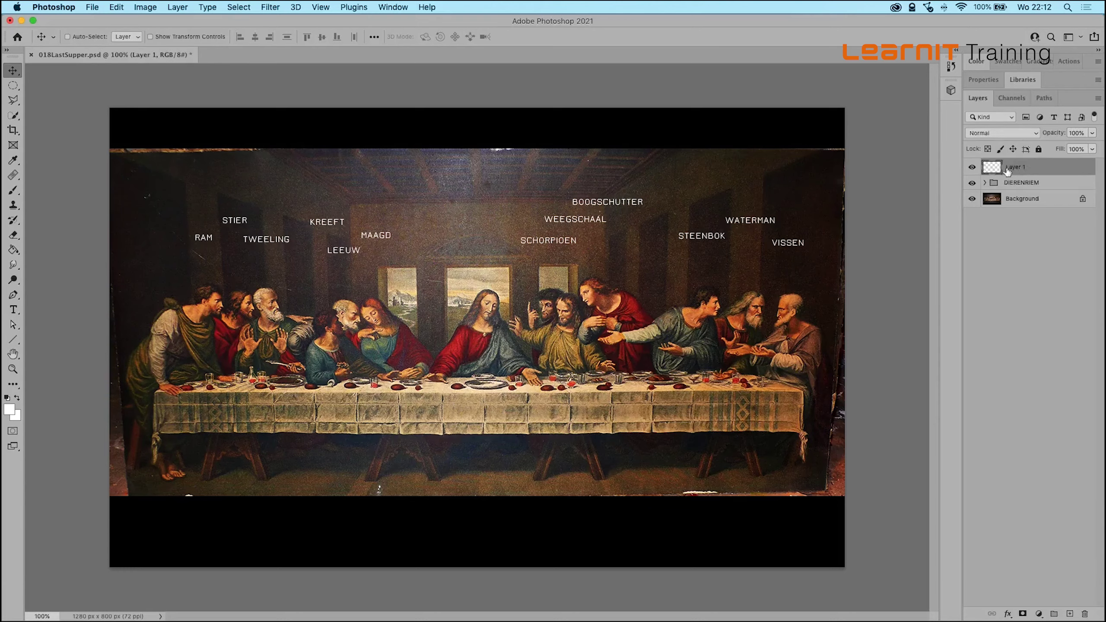
Step: Stroke an oval selection around RAM, STIER and TWEELING with a 2 px bright green line, then deselect
{"action": "left_click", "coordinate": [13, 86]}
{"action": "left_click_drag", "start_coordinate": [176, 203], "coordinate": [304, 260]}
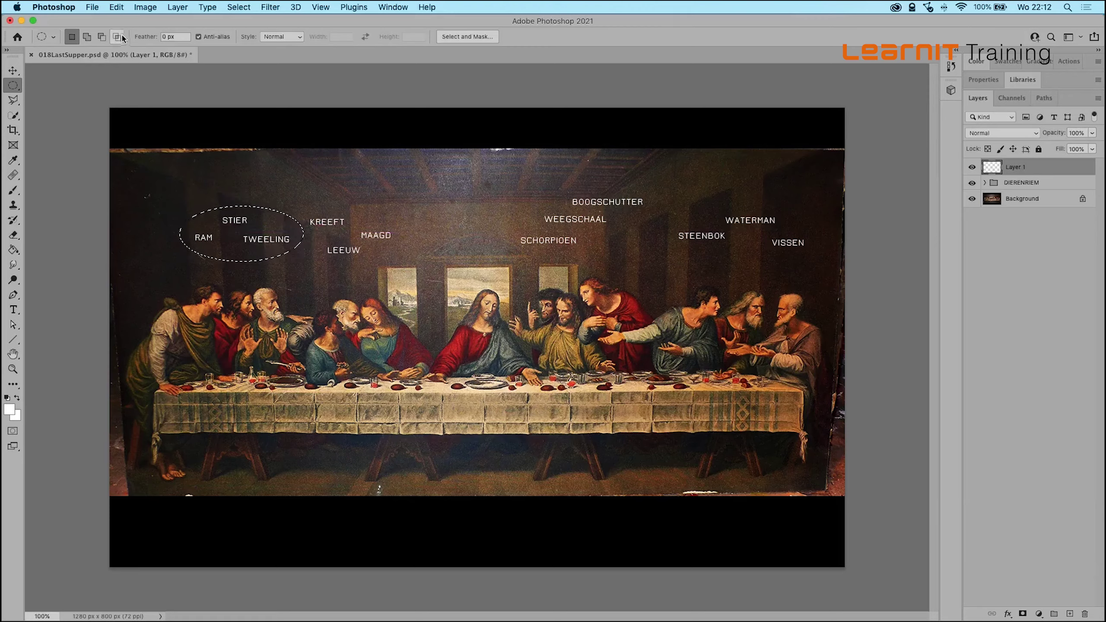
{"action": "left_click", "coordinate": [116, 7]}
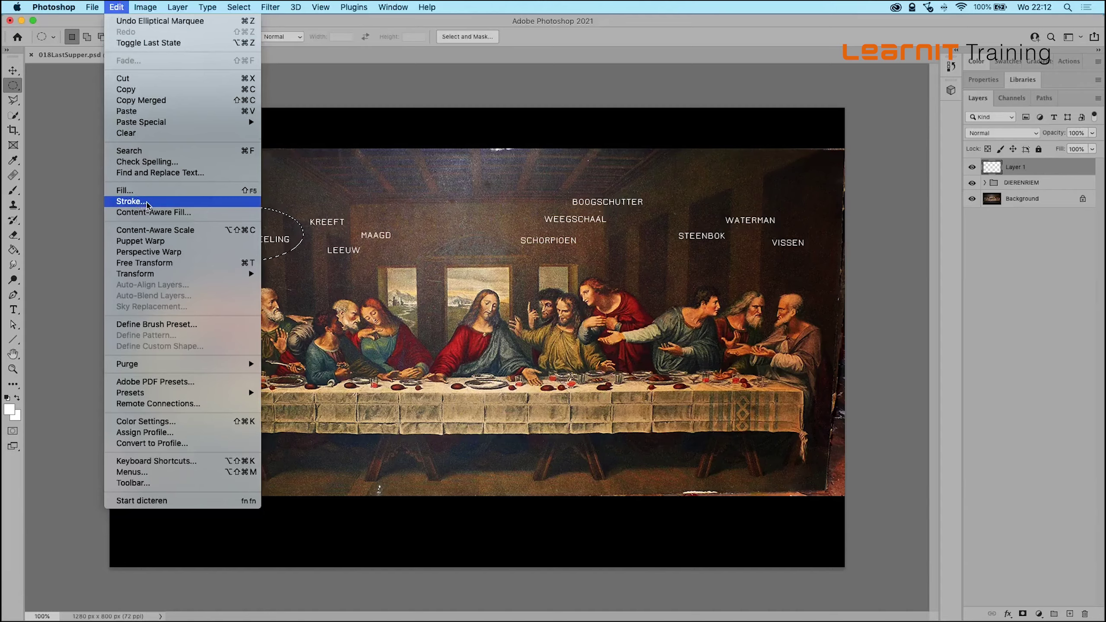
{"action": "left_click", "coordinate": [149, 204]}
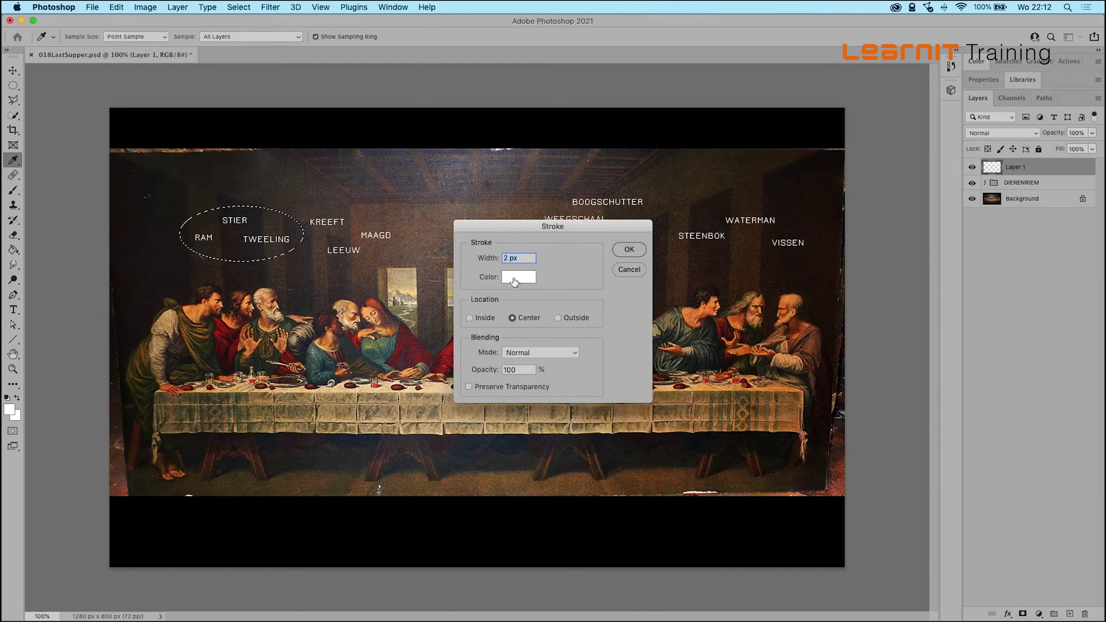
{"action": "left_click", "coordinate": [519, 277]}
{"action": "left_click", "coordinate": [293, 202]}
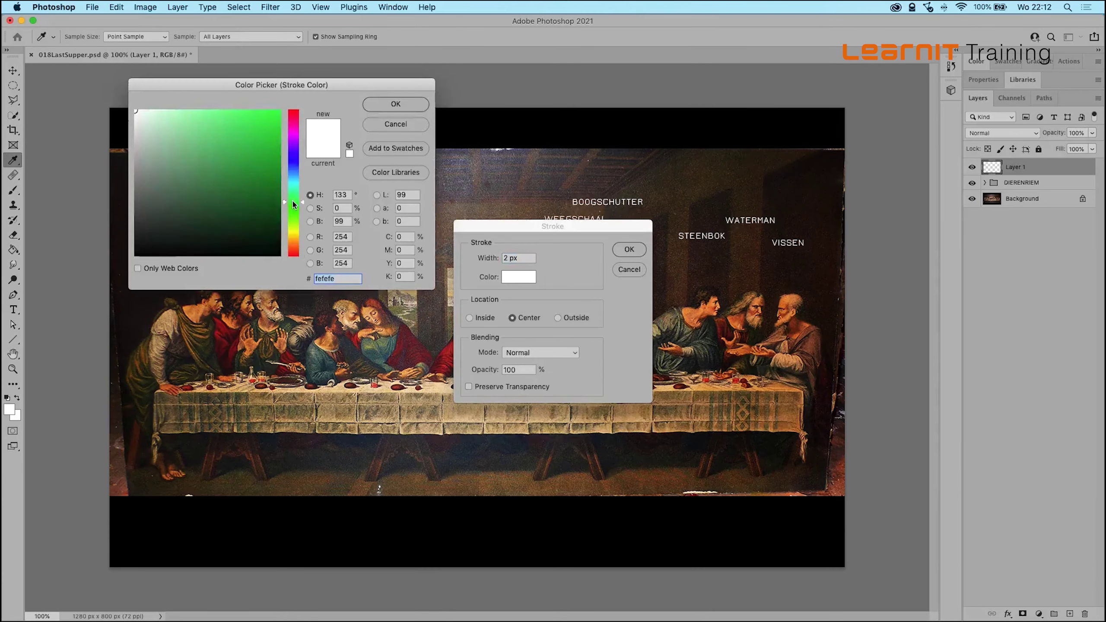
{"action": "left_click", "coordinate": [260, 120]}
{"action": "left_click", "coordinate": [395, 104]}
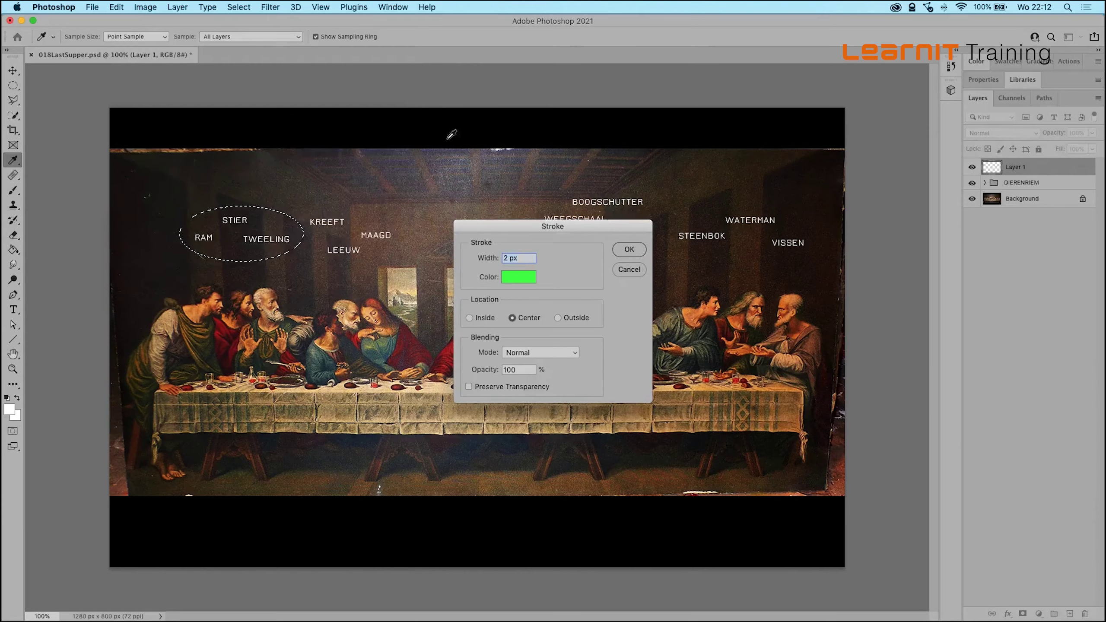
{"action": "left_click", "coordinate": [629, 249]}
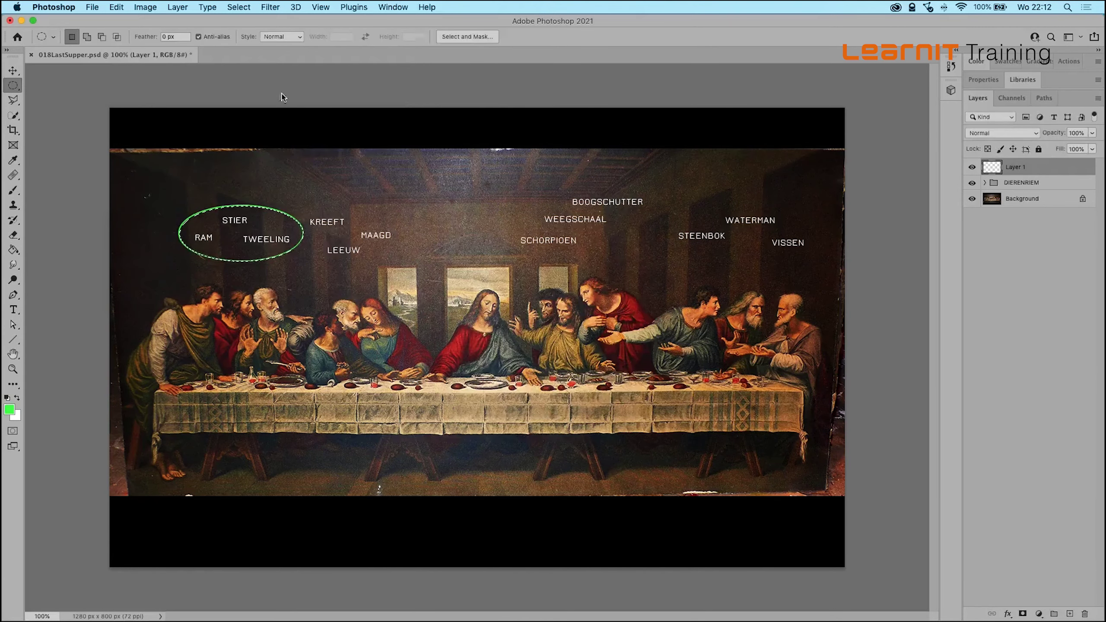
{"action": "left_click", "coordinate": [238, 5]}
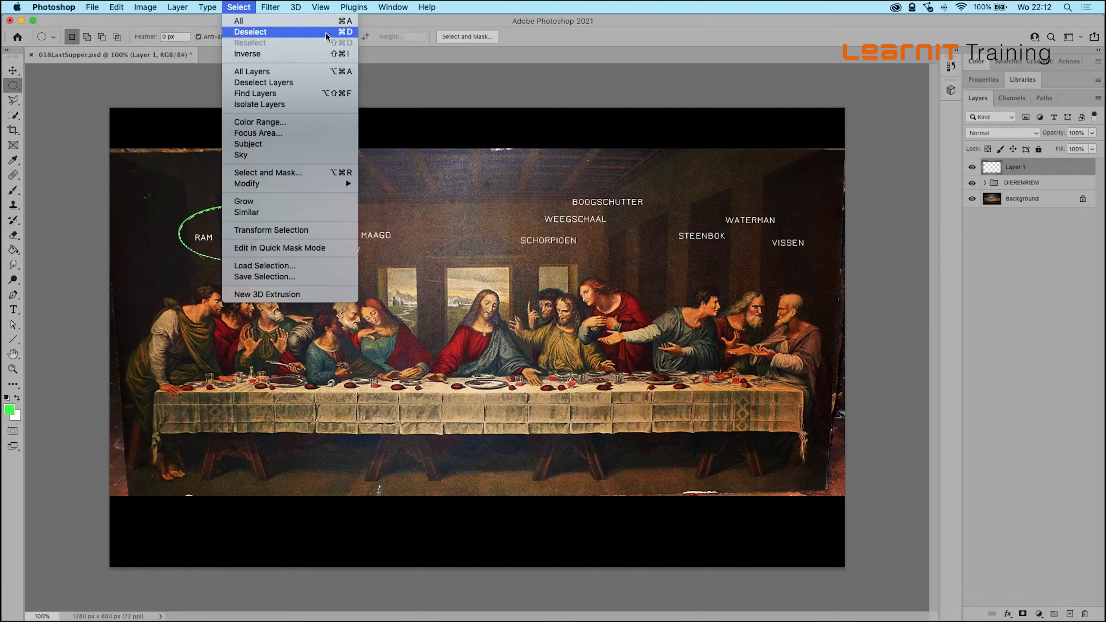
{"action": "left_click", "coordinate": [345, 34]}
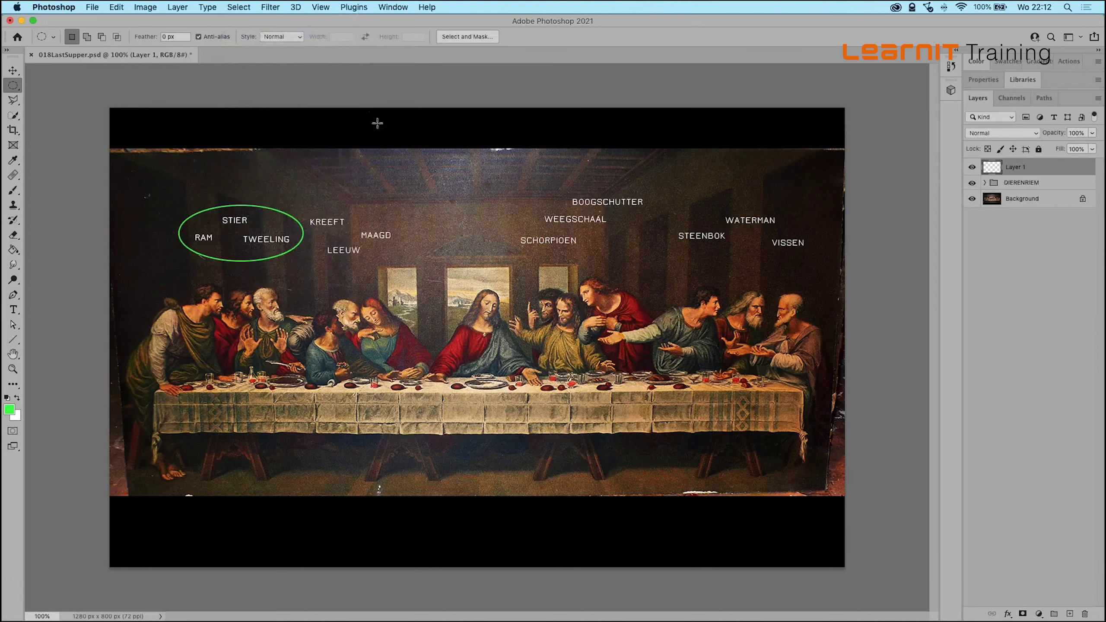
Step: On a new layer, stroke a yellow oval around KREEFT, LEEUW and MAAGD, then deselect
{"action": "left_click", "coordinate": [1070, 613]}
{"action": "left_click_drag", "start_coordinate": [413, 202], "coordinate": [285, 273]}
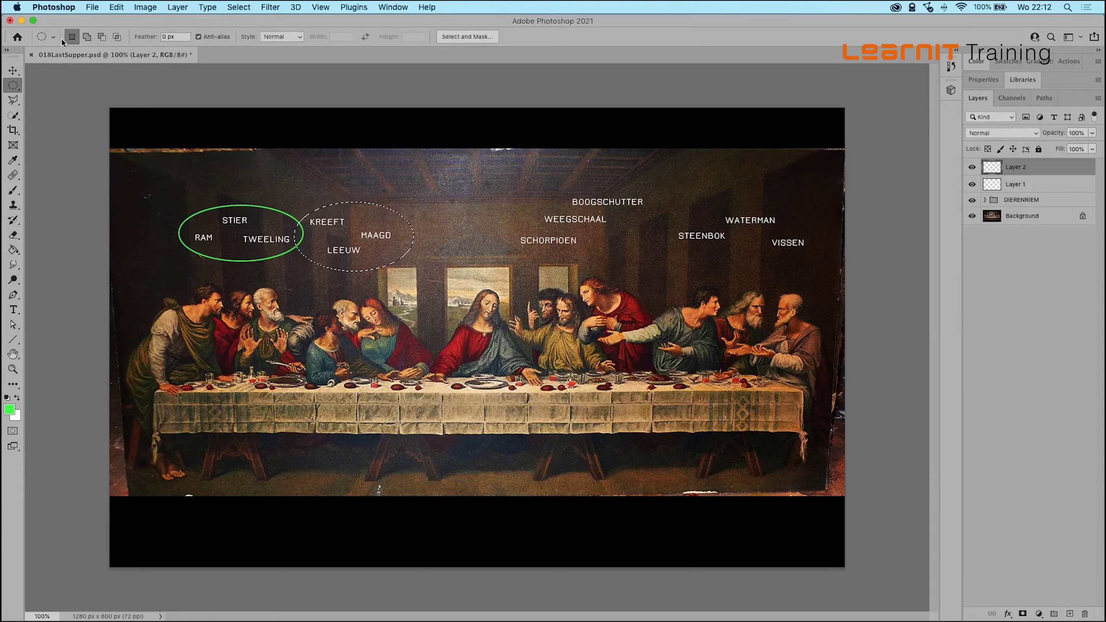
{"action": "left_click", "coordinate": [116, 7]}
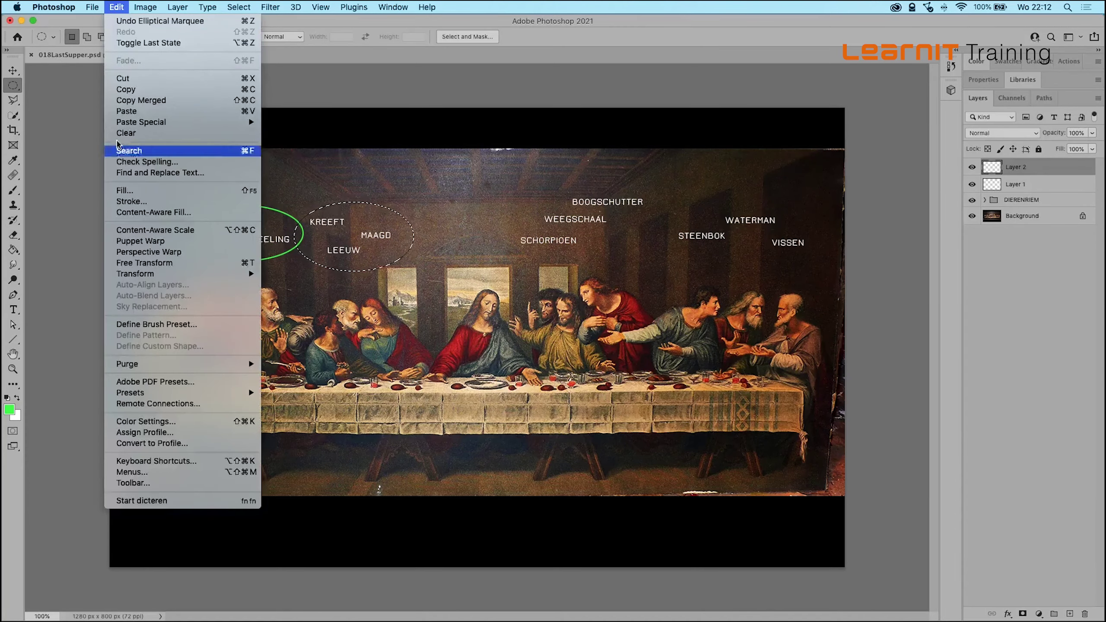
{"action": "left_click", "coordinate": [134, 201]}
{"action": "left_click", "coordinate": [519, 277]}
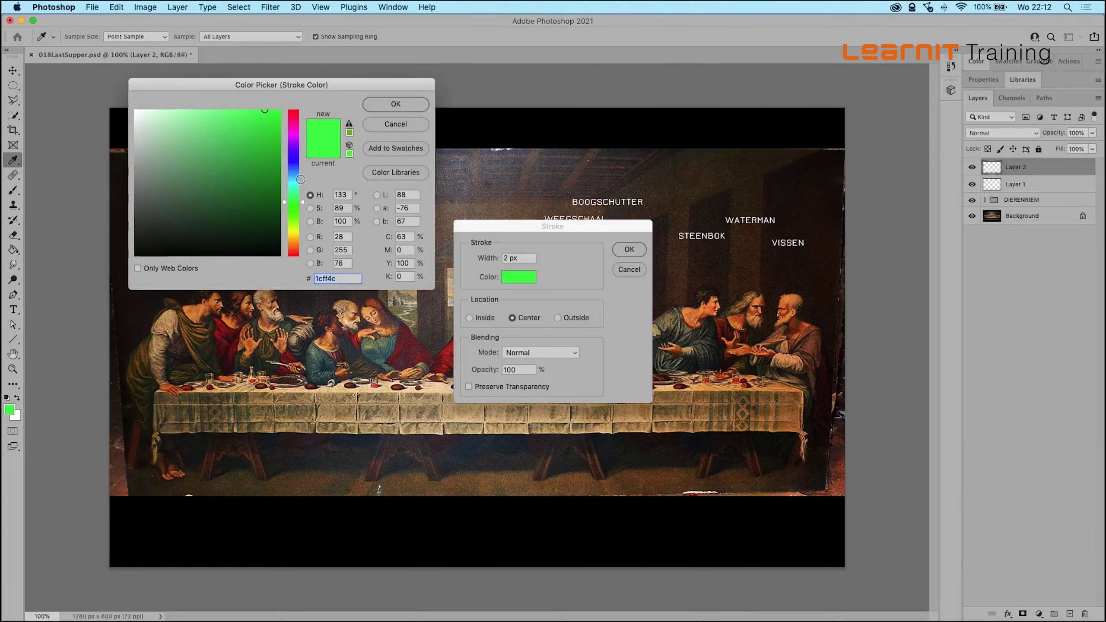
{"action": "left_click_drag", "start_coordinate": [291, 202], "coordinate": [291, 230]}
{"action": "left_click", "coordinate": [267, 121]}
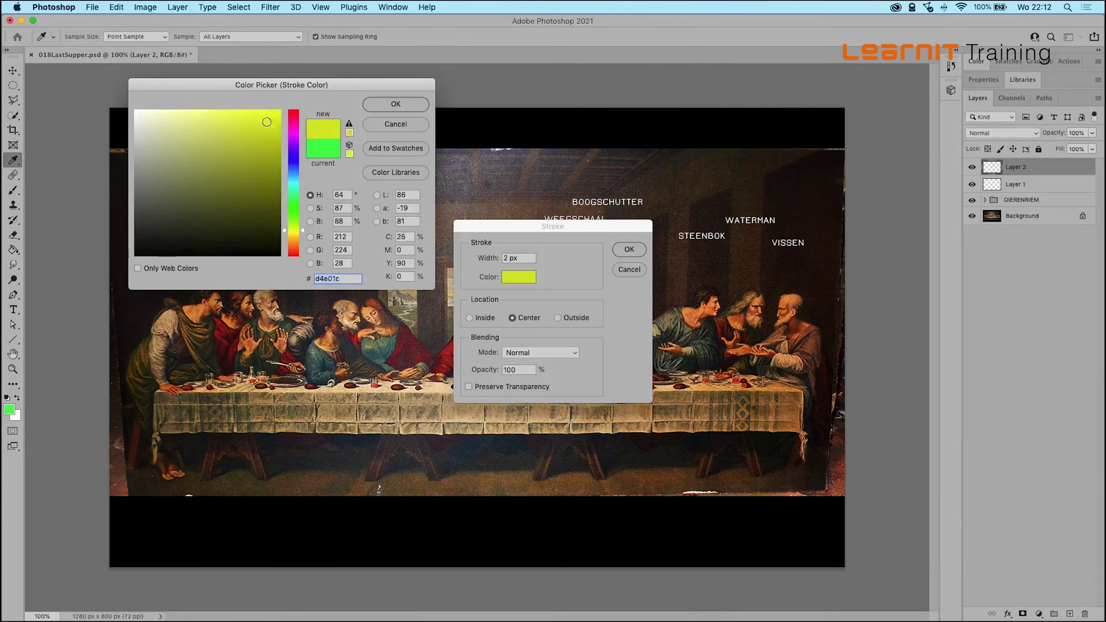
{"action": "left_click", "coordinate": [396, 104]}
{"action": "left_click", "coordinate": [629, 250]}
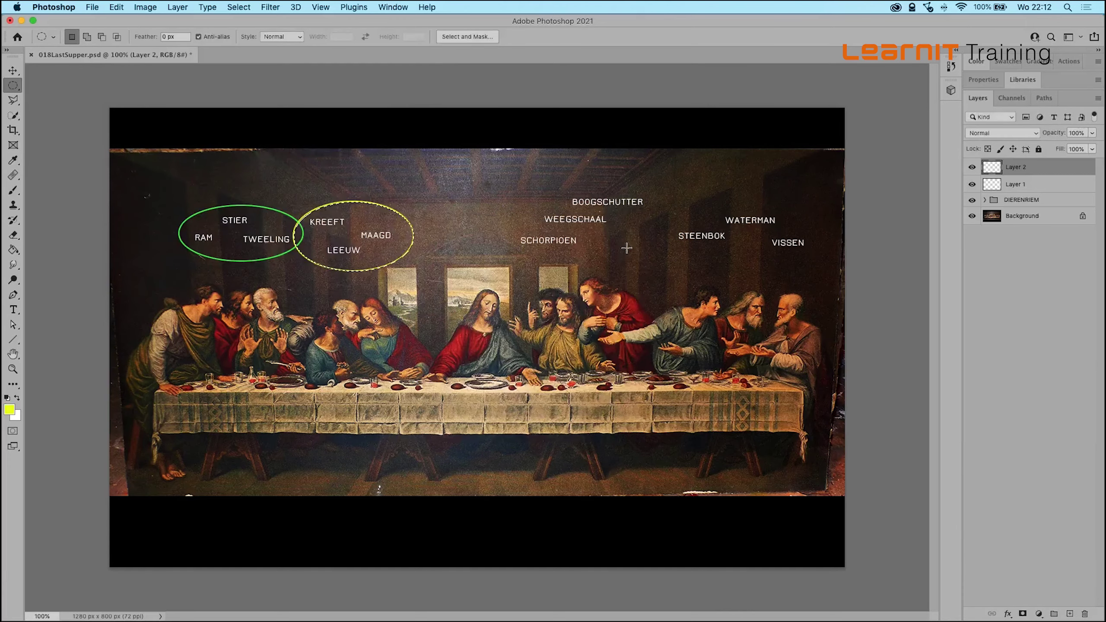
{"action": "key", "text": "ctrl+d"}
Step: Stroke an orange oval around SCHORPIOEN, WEEGSCHAAL and BOOGSCHUTTER, then deselect
{"action": "left_click_drag", "start_coordinate": [504, 174], "coordinate": [656, 269]}
{"action": "left_click", "coordinate": [117, 7]}
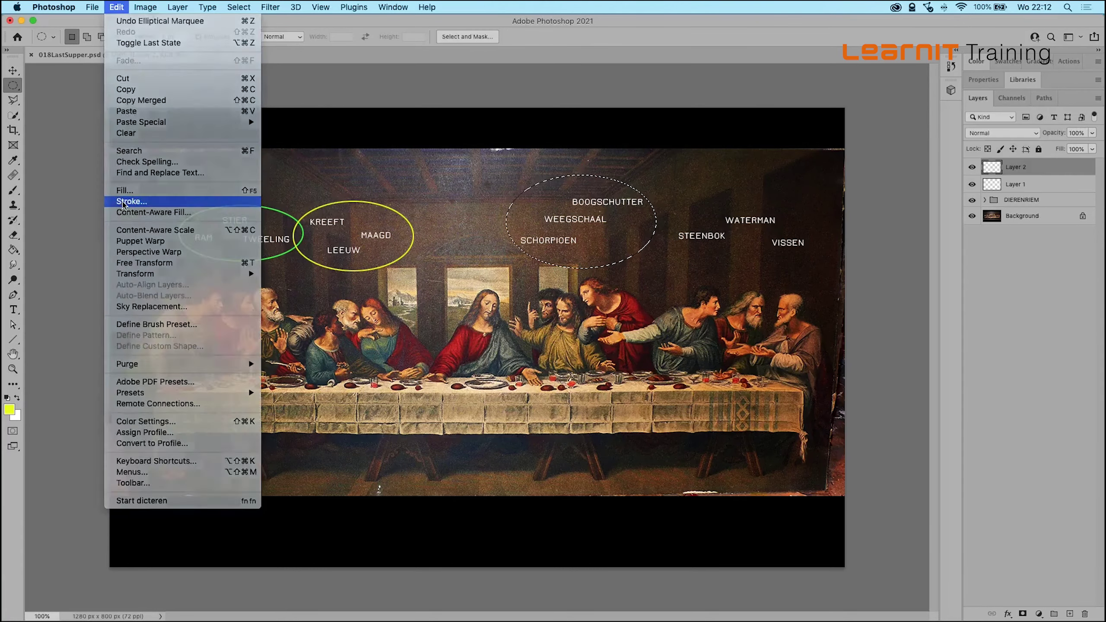
{"action": "left_click", "coordinate": [123, 201]}
{"action": "left_click", "coordinate": [518, 277]}
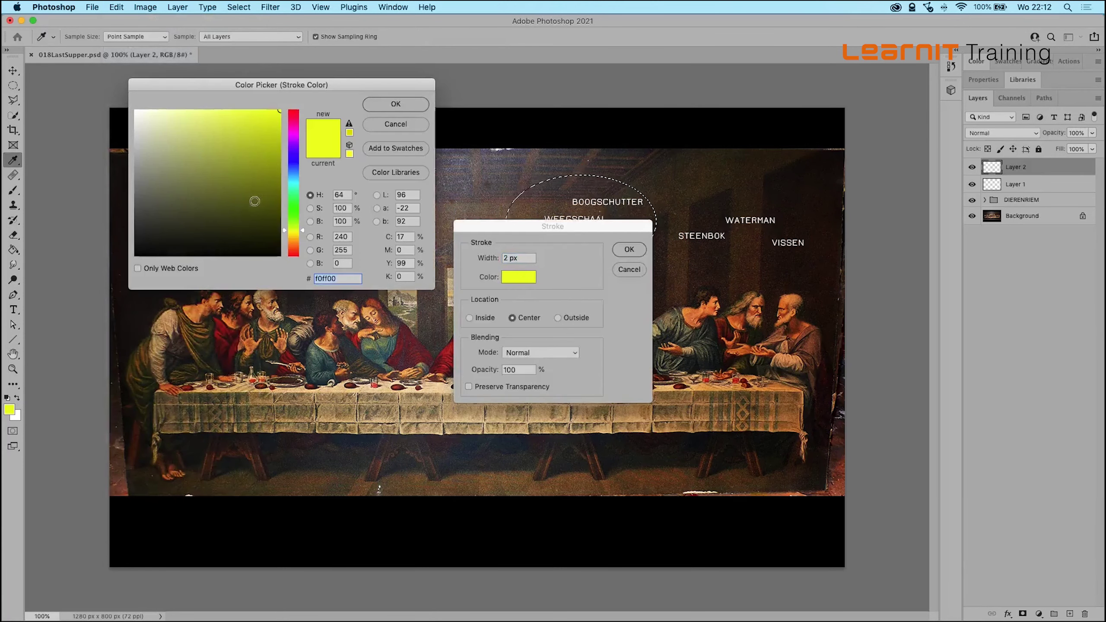
{"action": "left_click", "coordinate": [293, 242]}
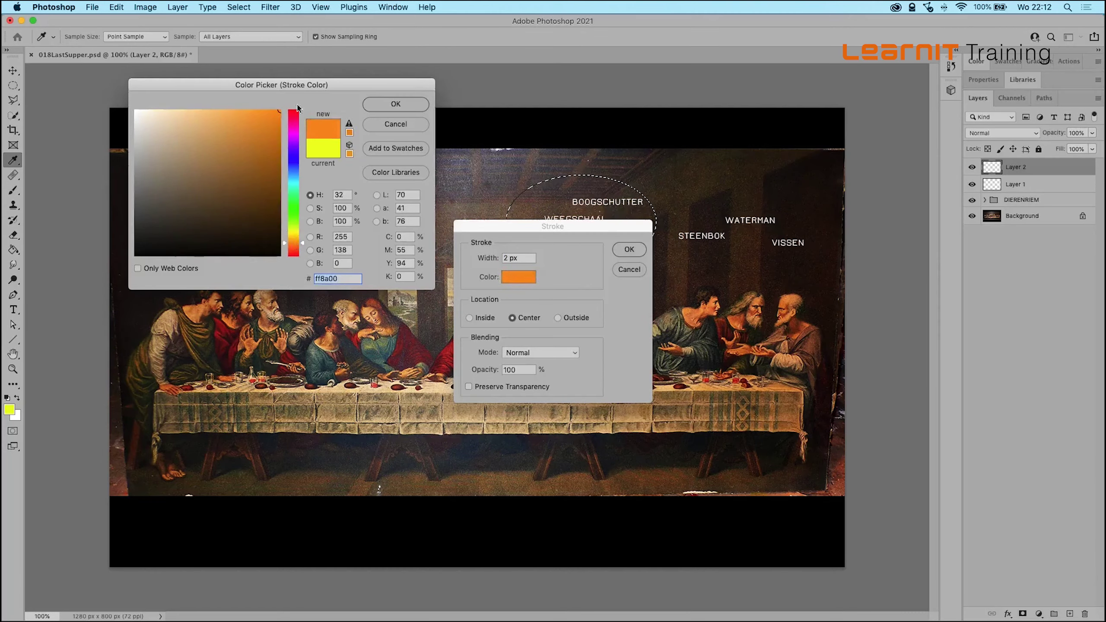
{"action": "left_click", "coordinate": [396, 103]}
{"action": "left_click", "coordinate": [629, 250]}
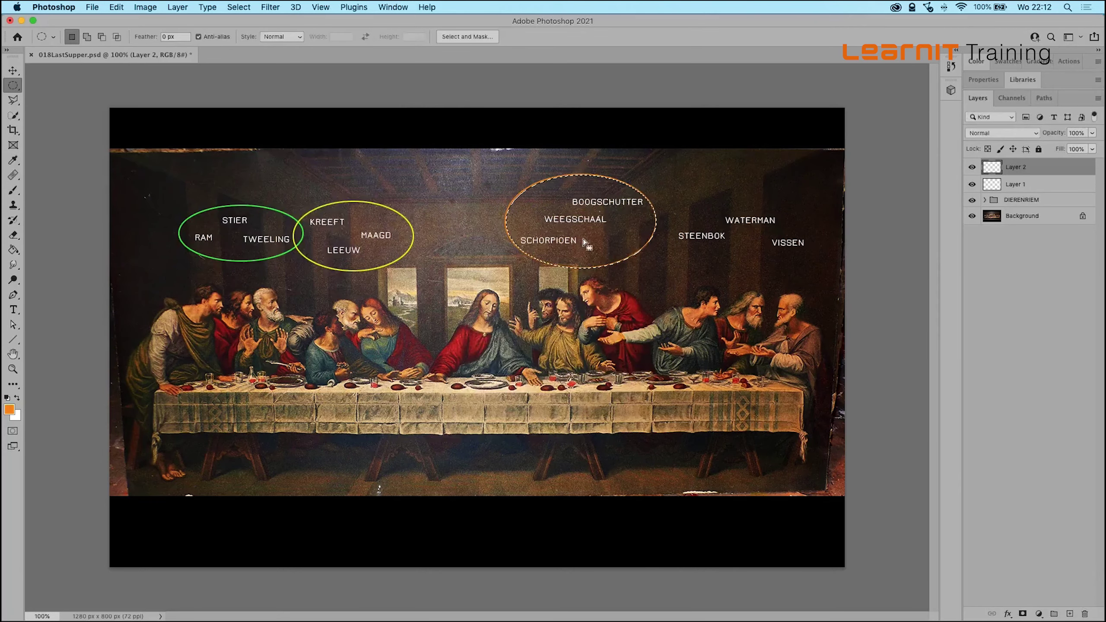
{"action": "key", "text": "ctrl+d"}
Step: Nudge the green oval slightly left and the yellow and orange ovals slightly right to recentre them
{"action": "key", "text": "v"}
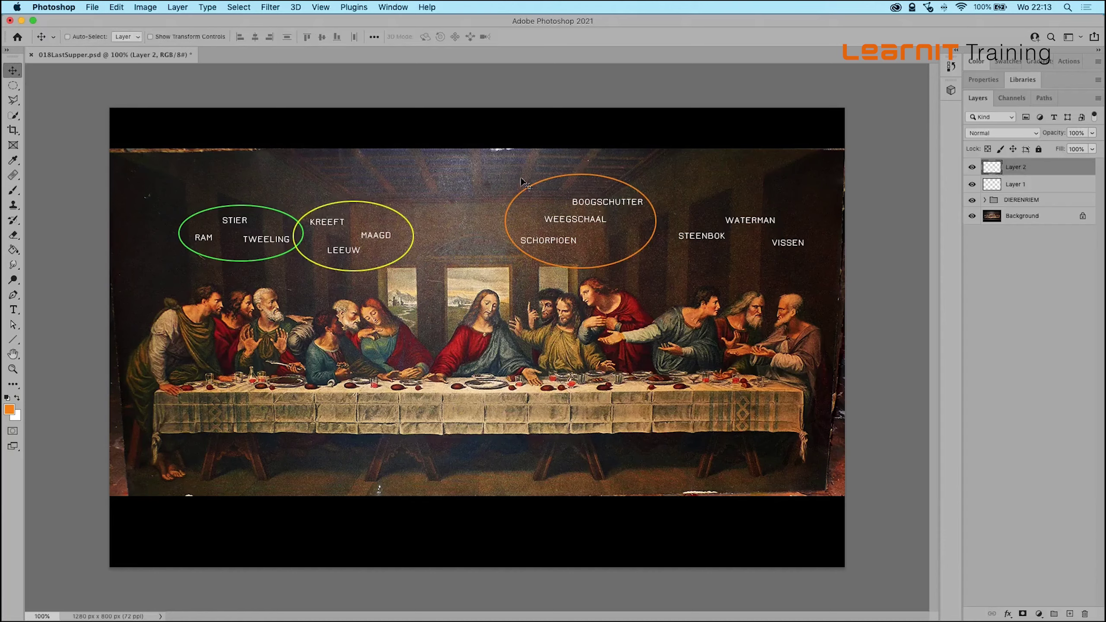
{"action": "mouse_move", "coordinate": [615, 186]}
{"action": "left_mouse_down"}
{"action": "mouse_move", "coordinate": [619, 160]}
{"action": "mouse_move", "coordinate": [612, 188]}
{"action": "left_mouse_up"}
{"action": "left_click", "coordinate": [1015, 184]}
{"action": "left_click_drag", "start_coordinate": [300, 239], "coordinate": [298, 239]}
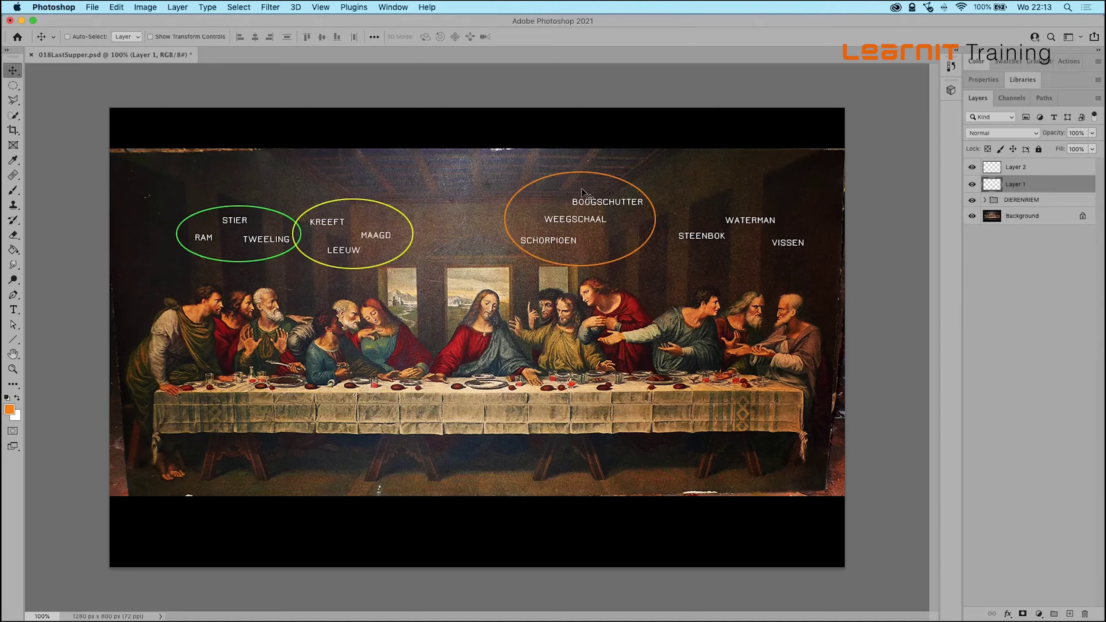
{"action": "key", "text": "ctrl+z"}
{"action": "key", "text": "ctrl+z"}
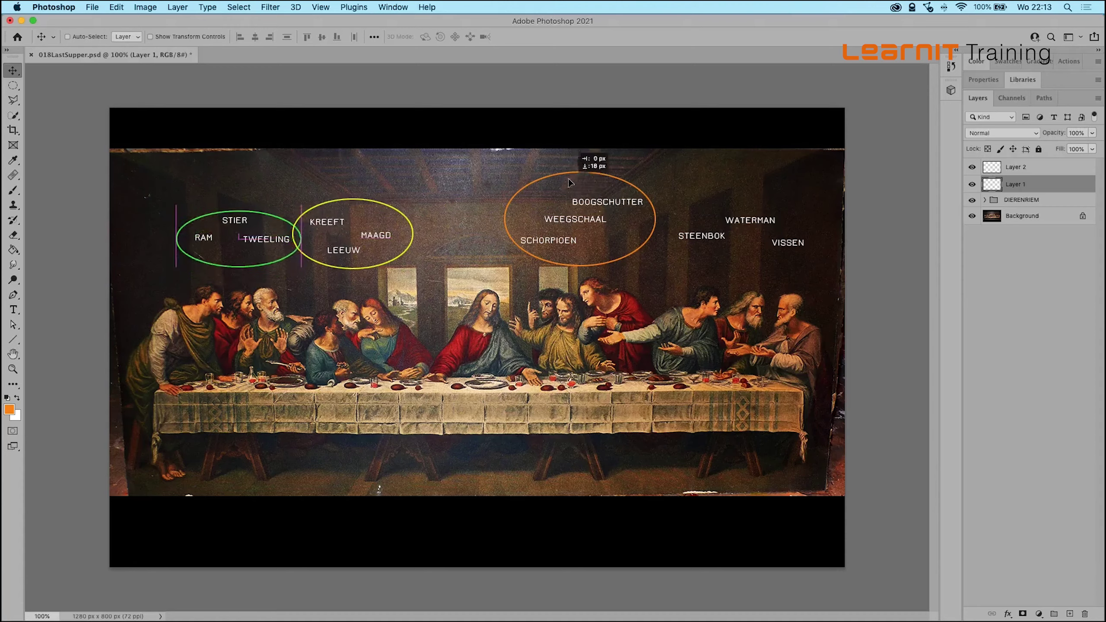
{"action": "left_click", "coordinate": [1015, 167]}
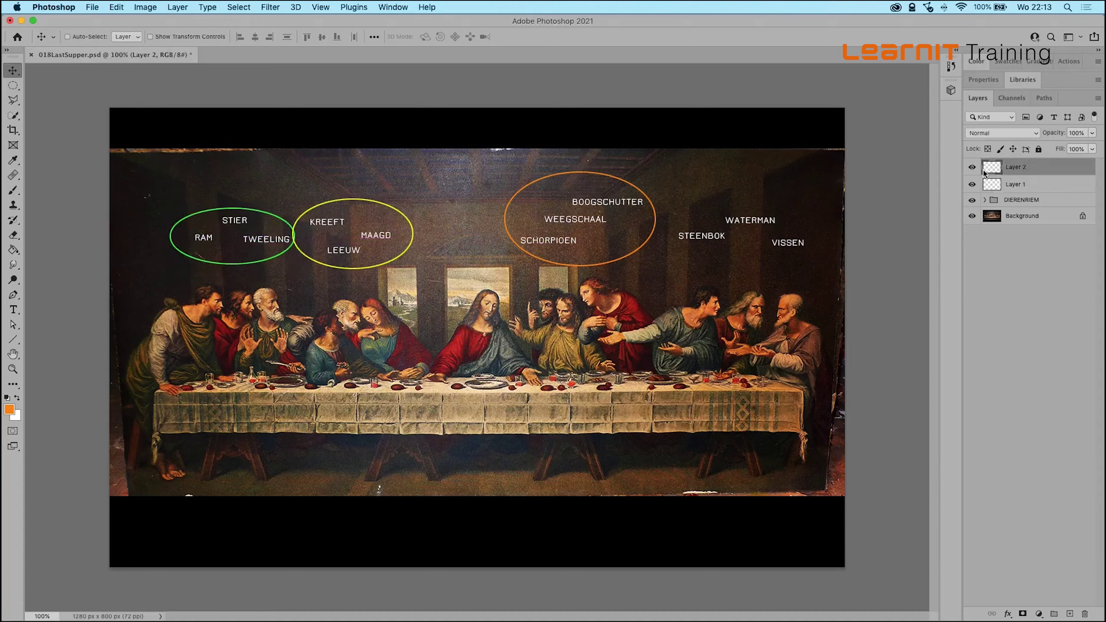
{"action": "left_click_drag", "start_coordinate": [616, 188], "coordinate": [619, 186]}
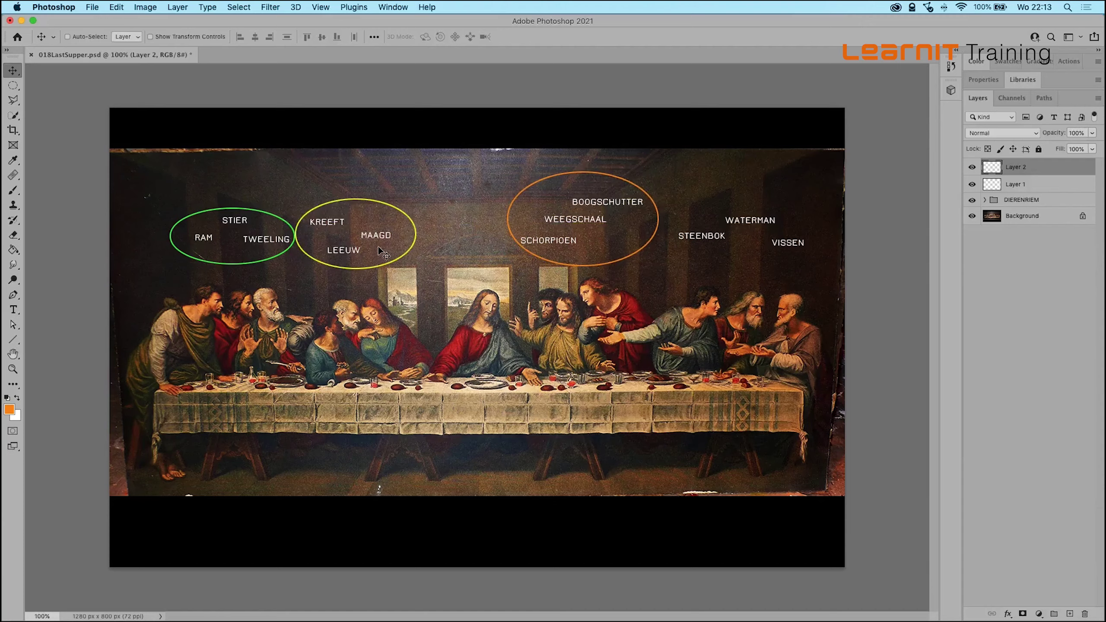
Step: On a new layer, stroke a 2 px blue oval around STEENBOK, WATERMAN and VISSEN, then deselect
{"action": "left_click", "coordinate": [1070, 614]}
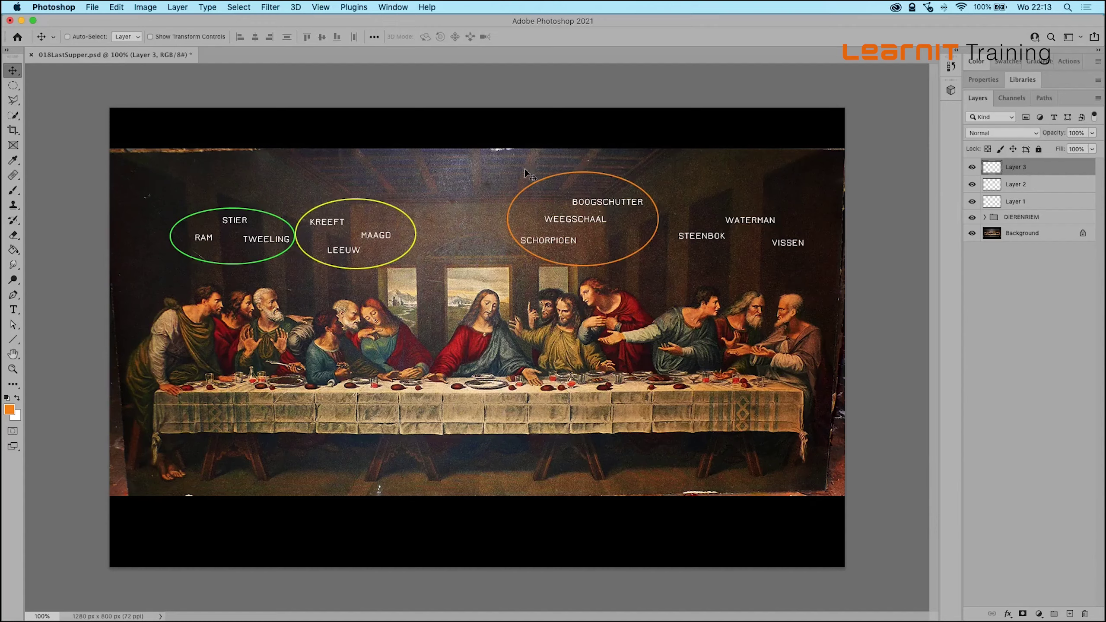
{"action": "left_click", "coordinate": [13, 86]}
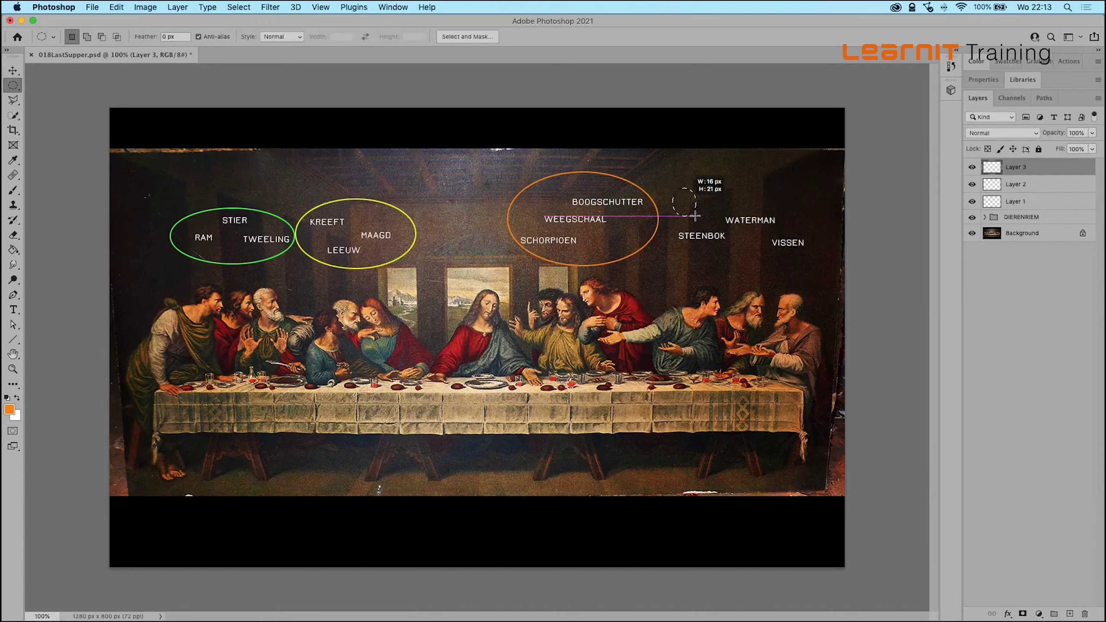
{"action": "left_click_drag", "start_coordinate": [672, 187], "coordinate": [820, 281]}
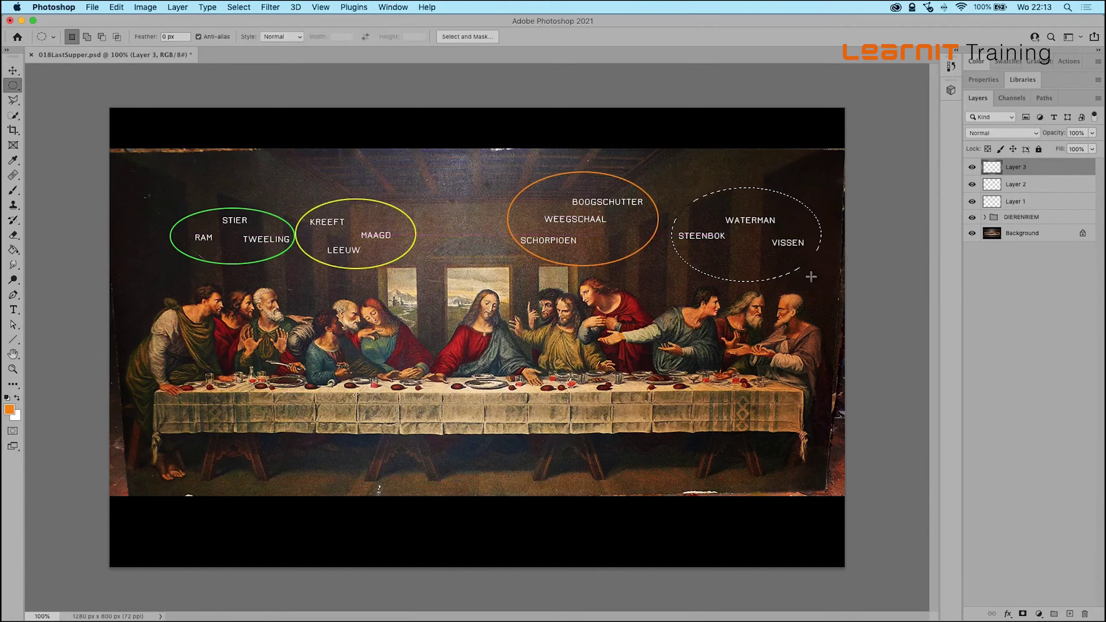
{"action": "left_click", "coordinate": [117, 5]}
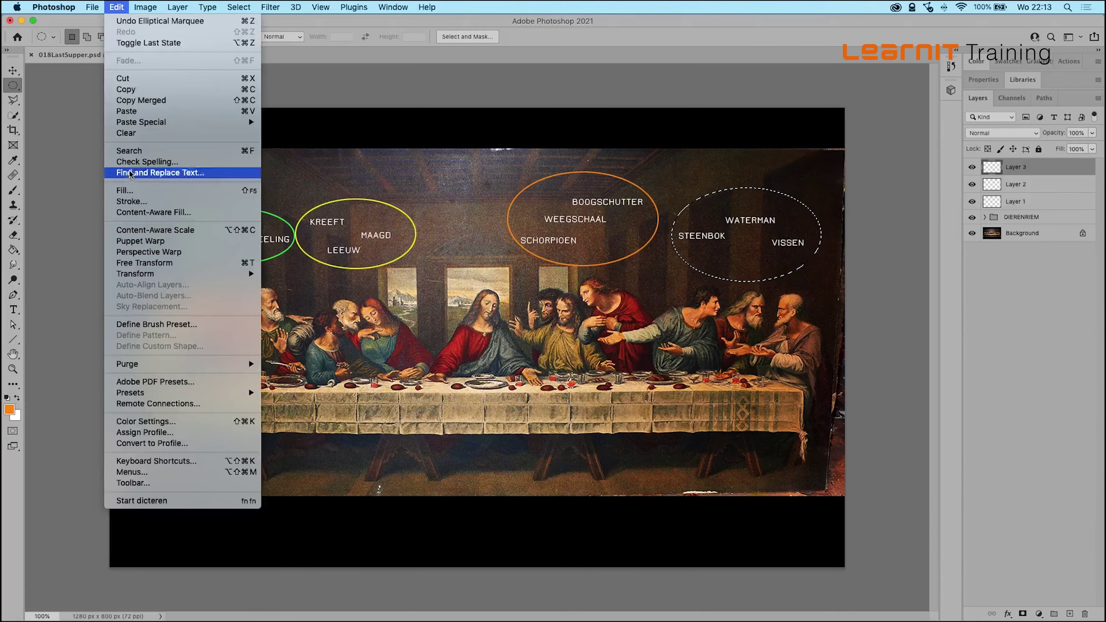
{"action": "left_click", "coordinate": [132, 202]}
{"action": "left_click", "coordinate": [518, 276]}
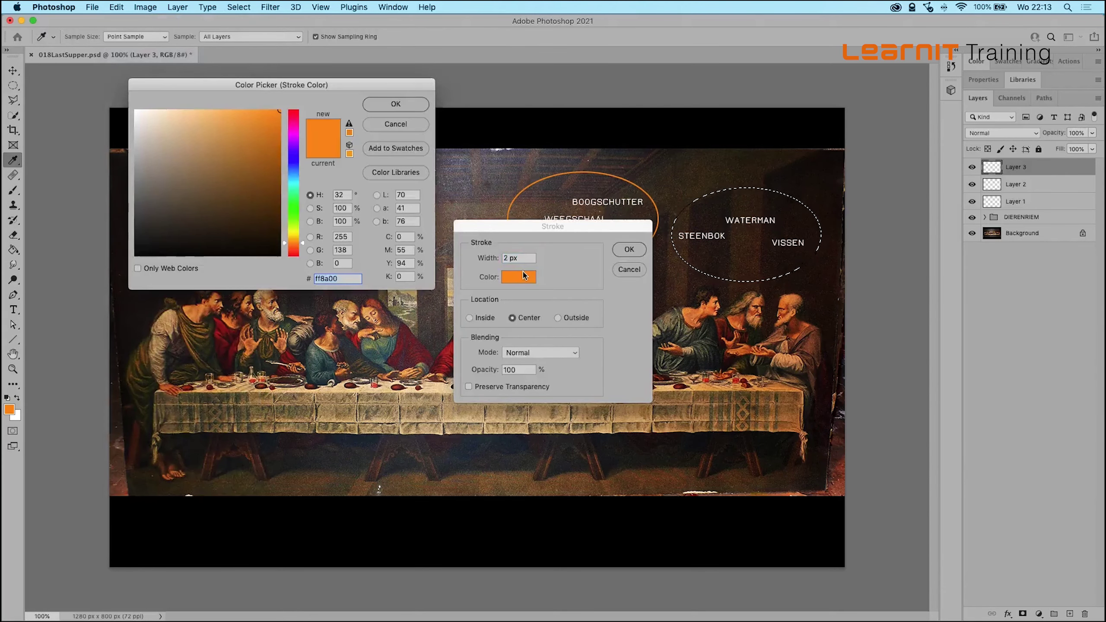
{"action": "left_click_drag", "start_coordinate": [293, 245], "coordinate": [293, 162]}
{"action": "left_click", "coordinate": [395, 104]}
{"action": "left_click", "coordinate": [629, 249]}
{"action": "key", "text": "super+d"}
{"action": "key", "text": "v"}
Step: Rename Layer 3, Layer 2 and Layer 1 to WINTER, ZOMER & HERFST and LENTE
{"action": "double_click", "coordinate": [1016, 167]}
{"action": "type", "text": "WINTER"}
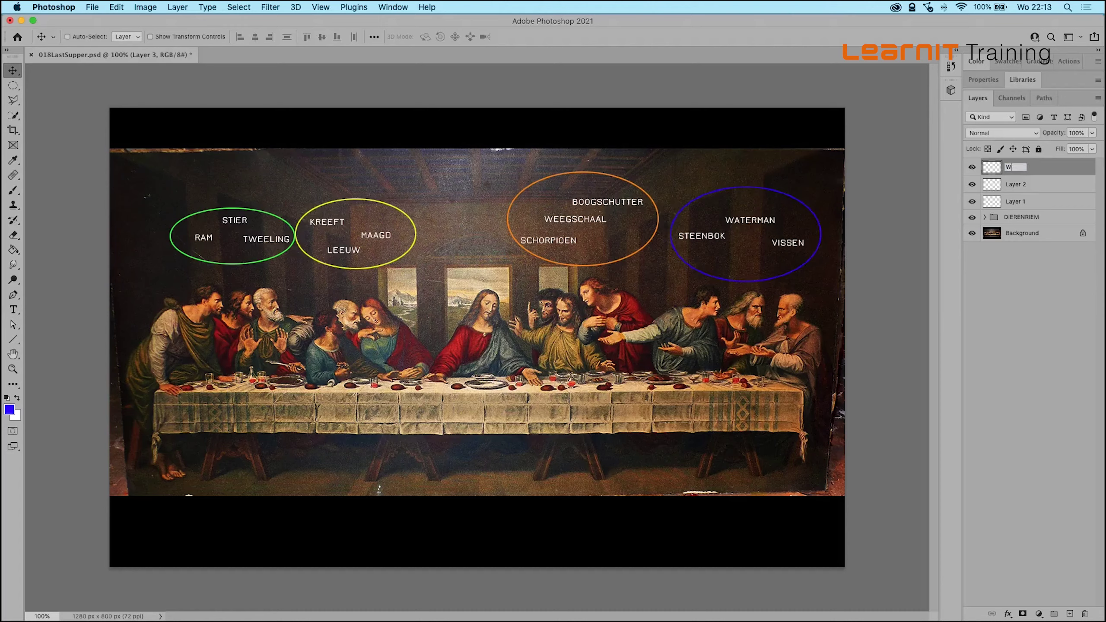
{"action": "double_click", "coordinate": [1021, 186]}
{"action": "type", "text": "ZOMER & HERFST"}
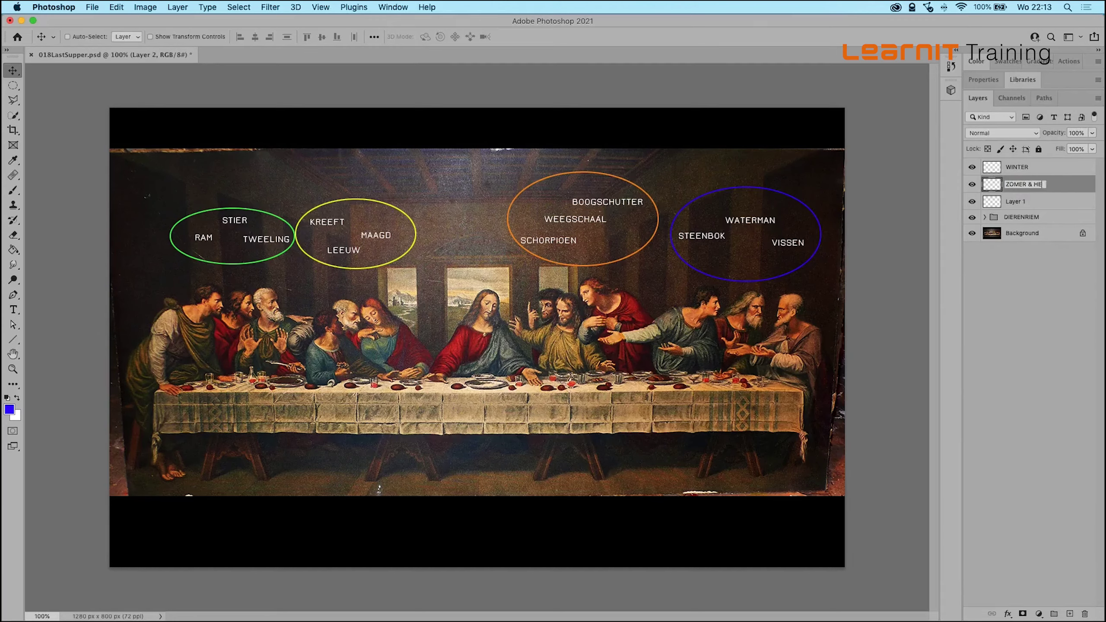
{"action": "double_click", "coordinate": [1016, 203]}
{"action": "type", "text": "LENTE"}
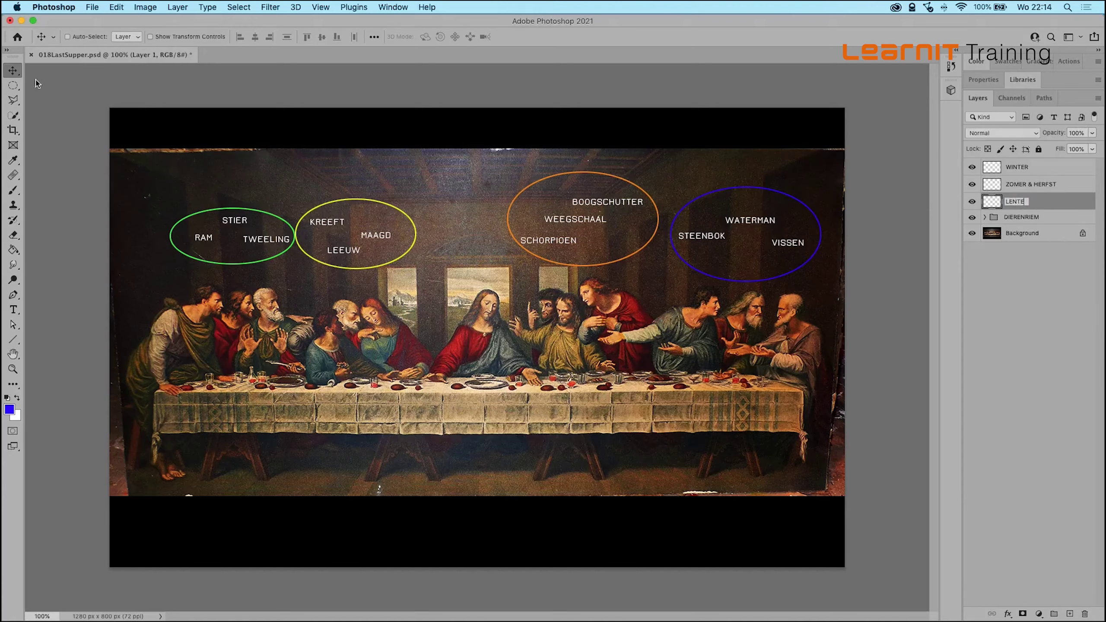
{"action": "key", "text": "Return"}
{"action": "left_click", "coordinate": [985, 217]}
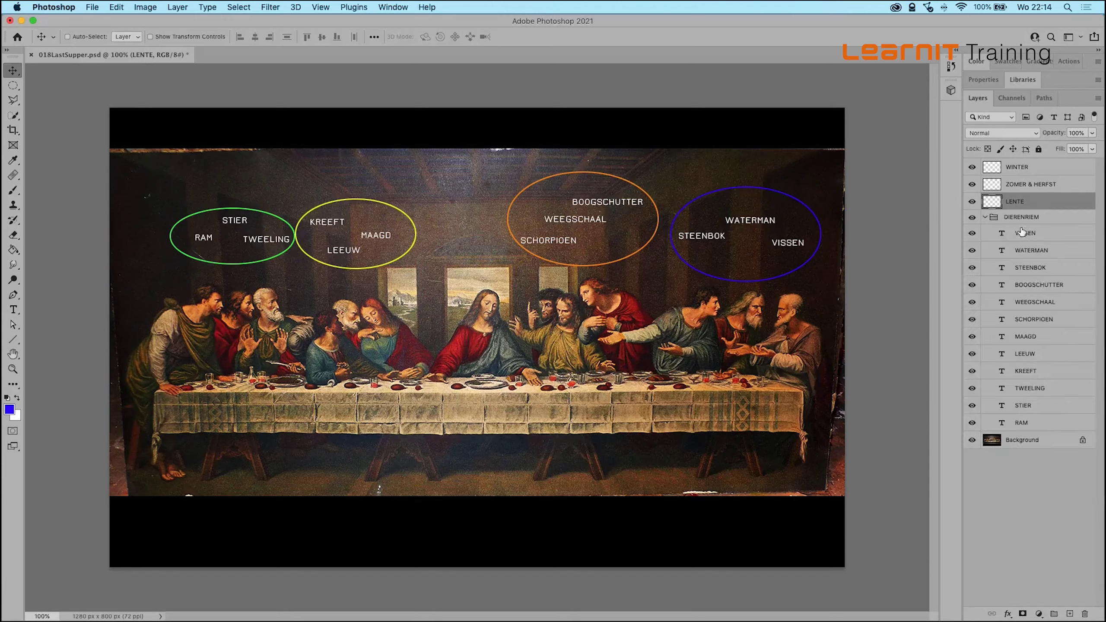
{"action": "left_click", "coordinate": [985, 217]}
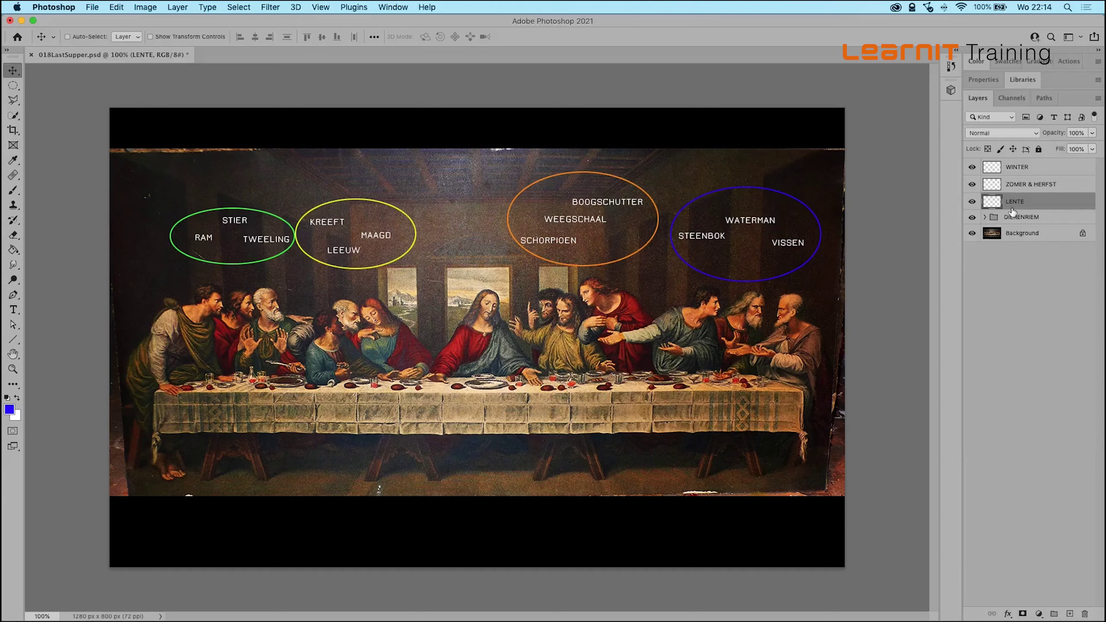